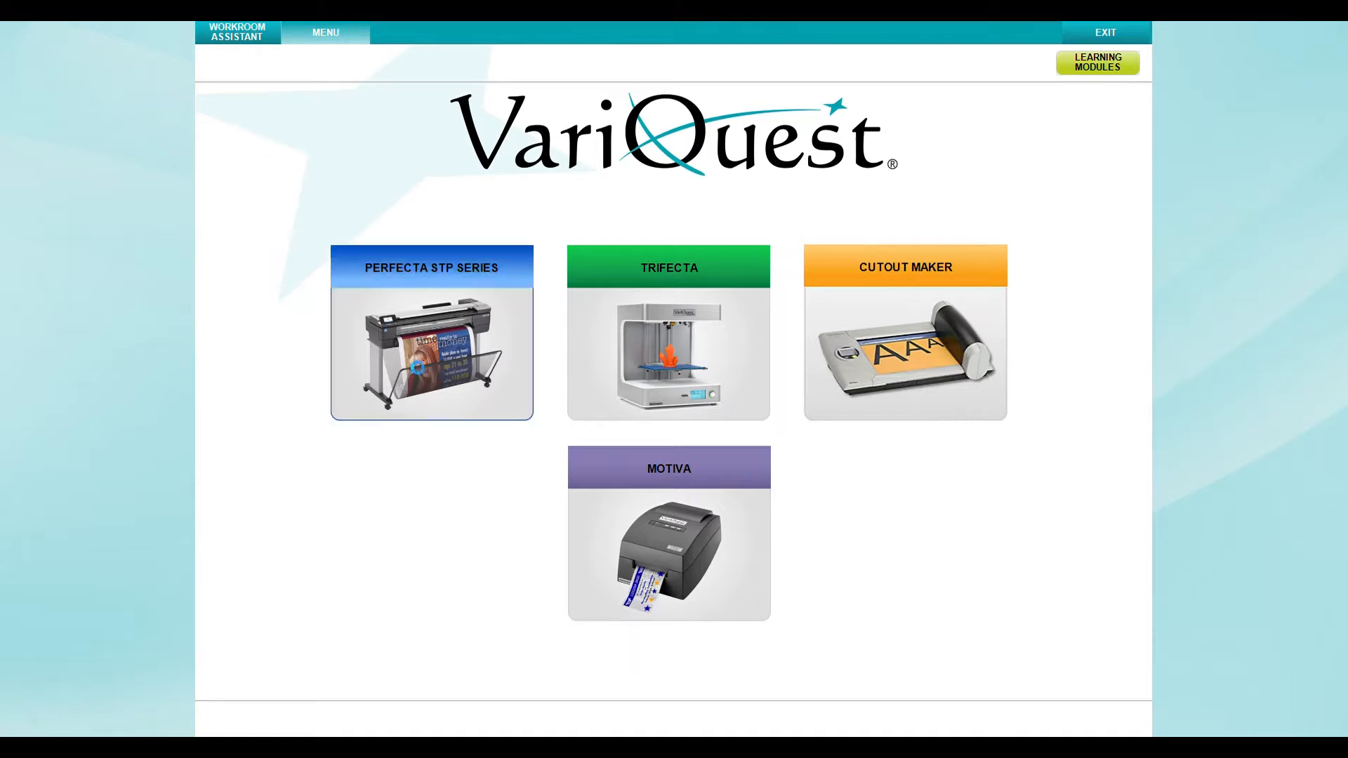
# Open the Perfecta STP Series poster templates and search them by the keyword "welcome".
pyautogui.click(418, 367)
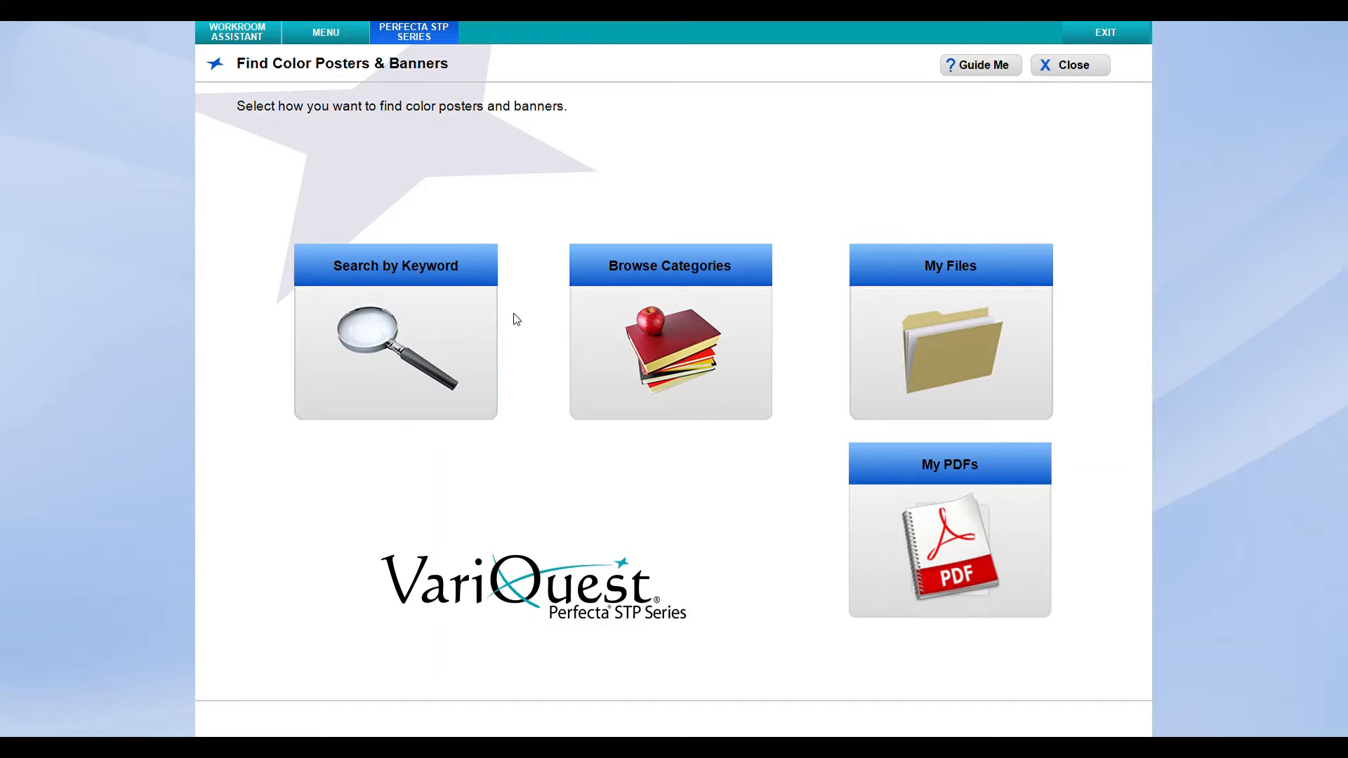
pyautogui.click(439, 333)
pyautogui.write('welcome')
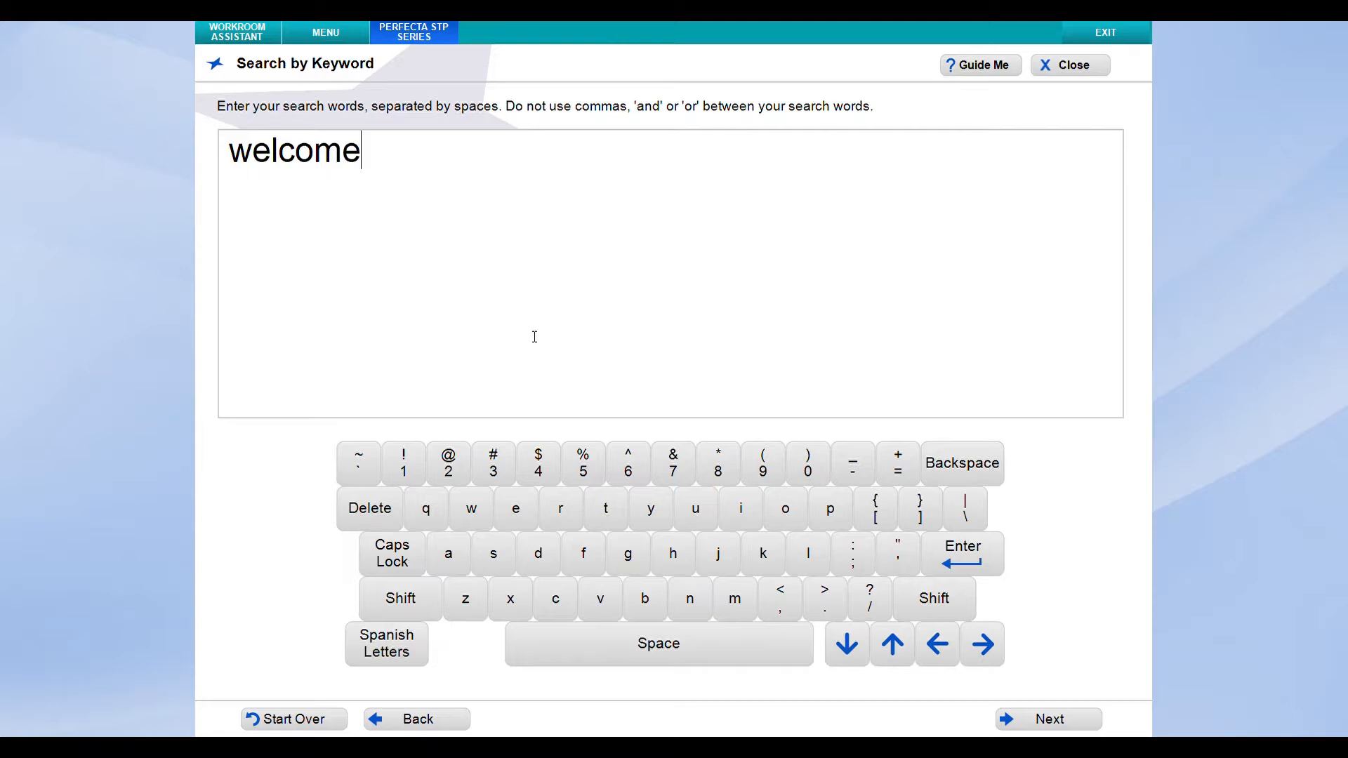
pyautogui.click(1023, 722)
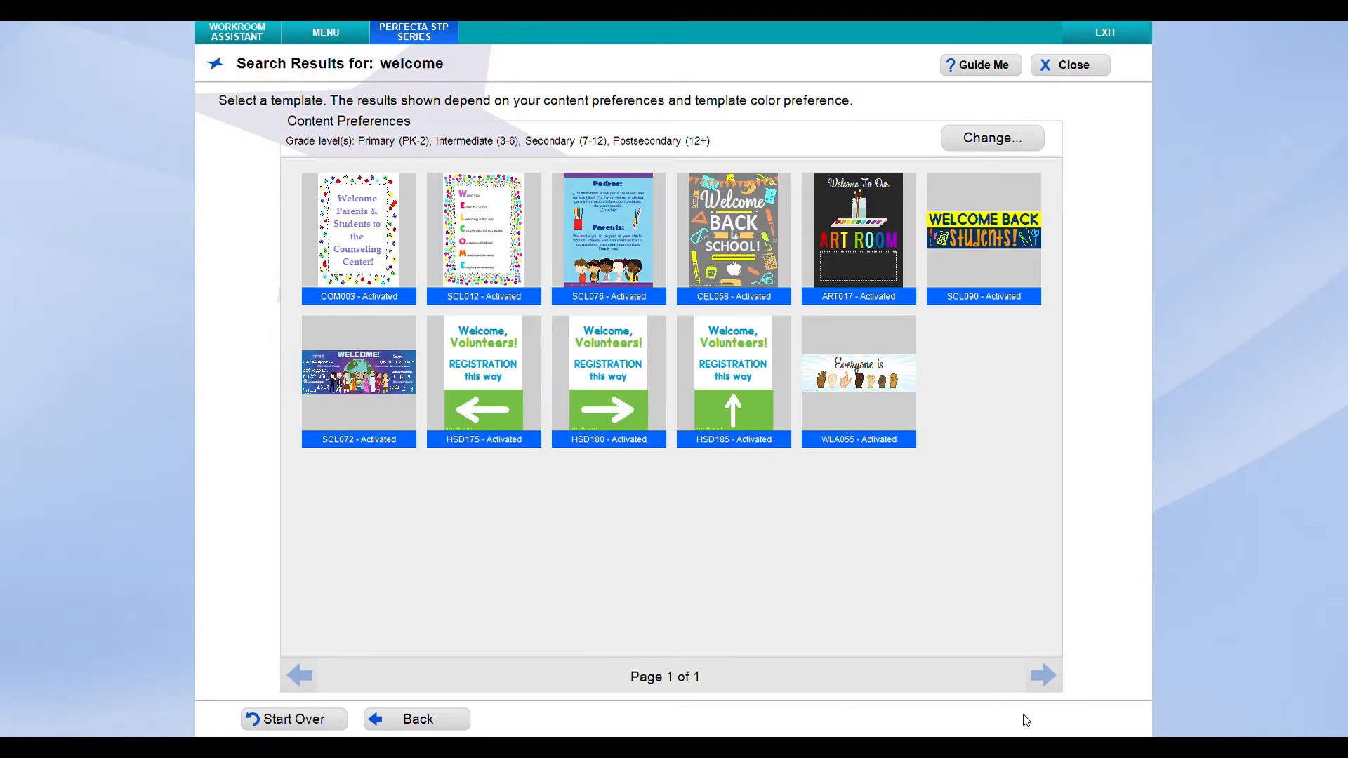
# Start over, browse through the template categories, and view the Teacher Tools templates.
pyautogui.click(332, 720)
pyautogui.click(647, 372)
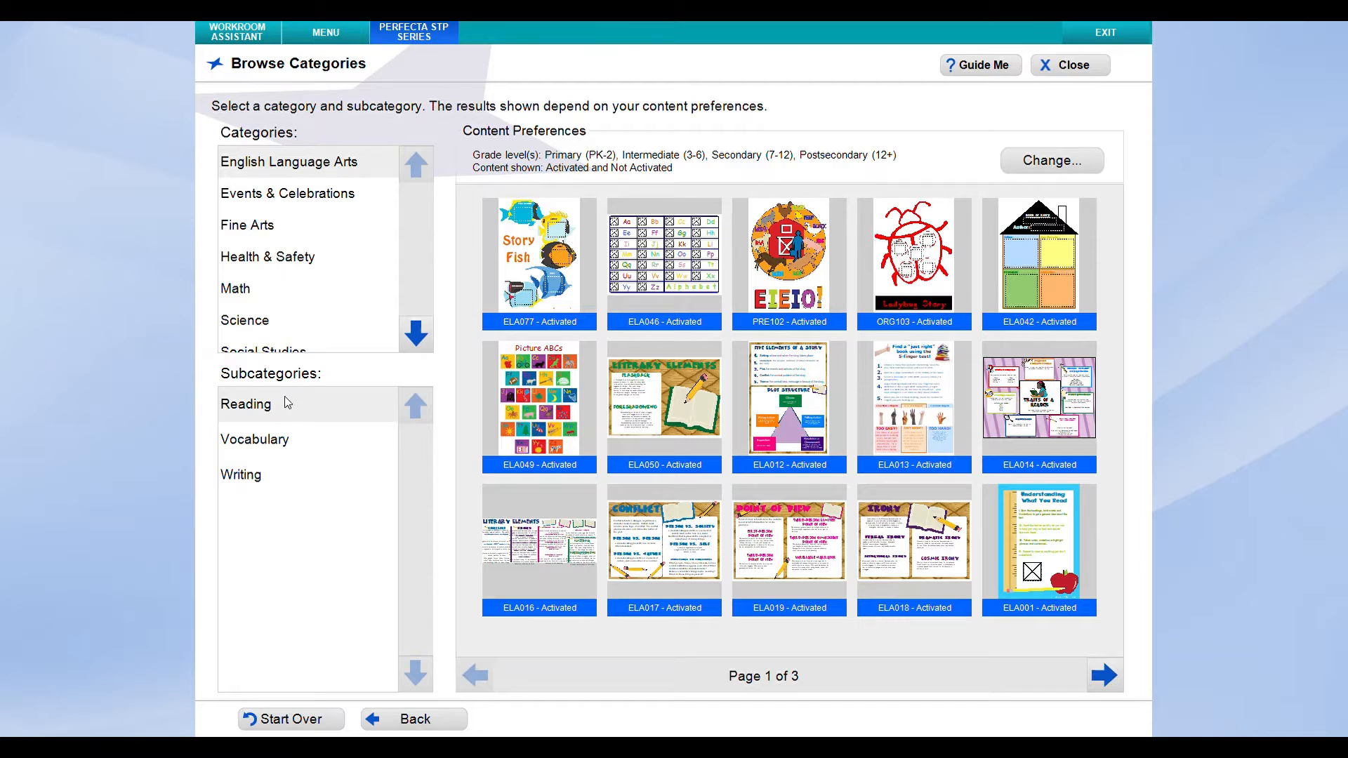
pyautogui.click(417, 334)
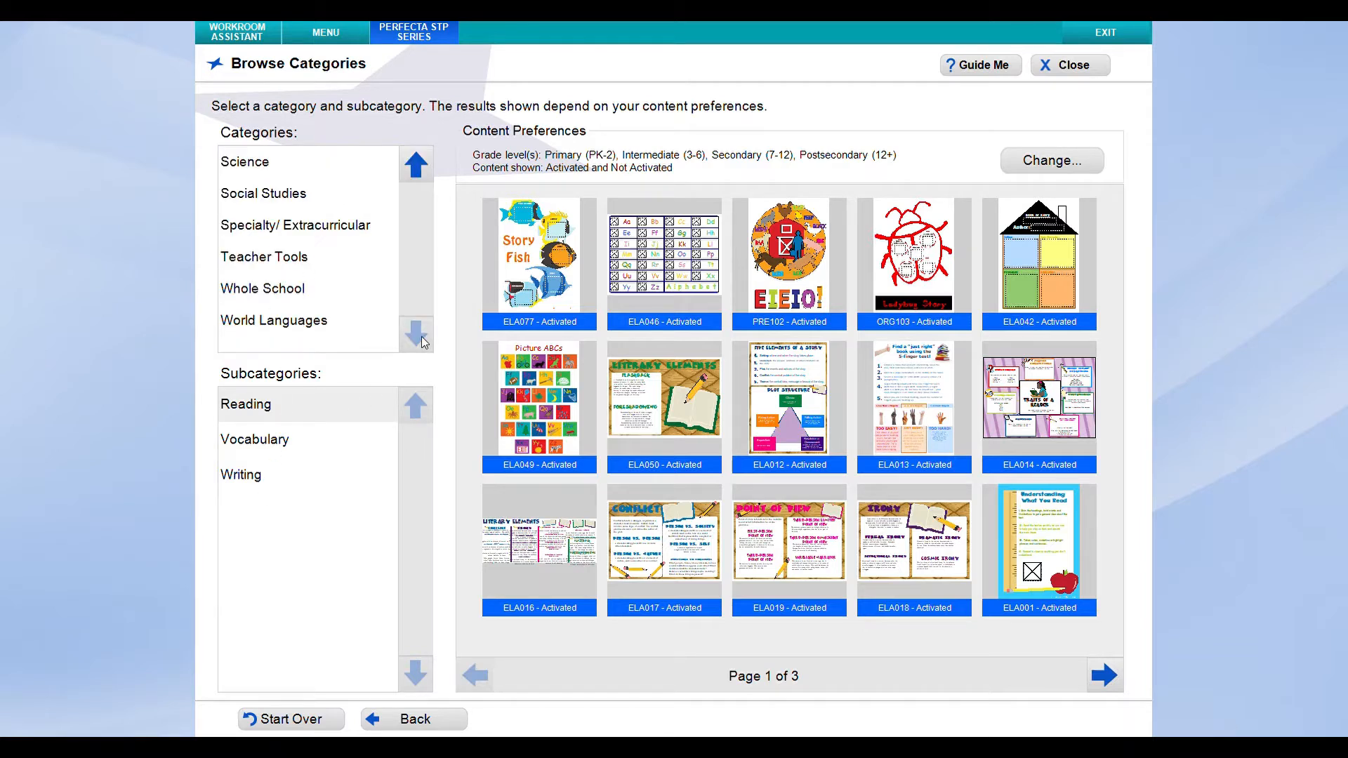
pyautogui.click(415, 168)
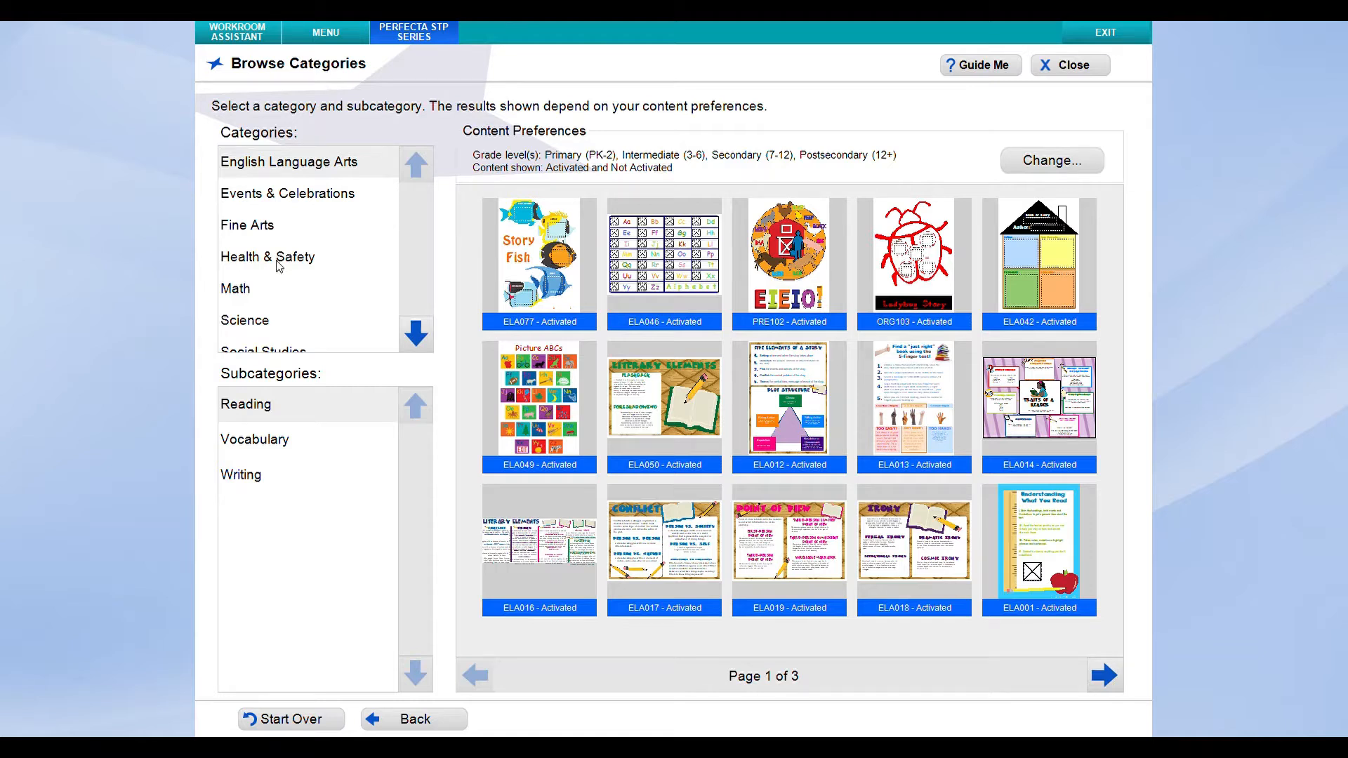
pyautogui.click(420, 327)
pyautogui.click(254, 259)
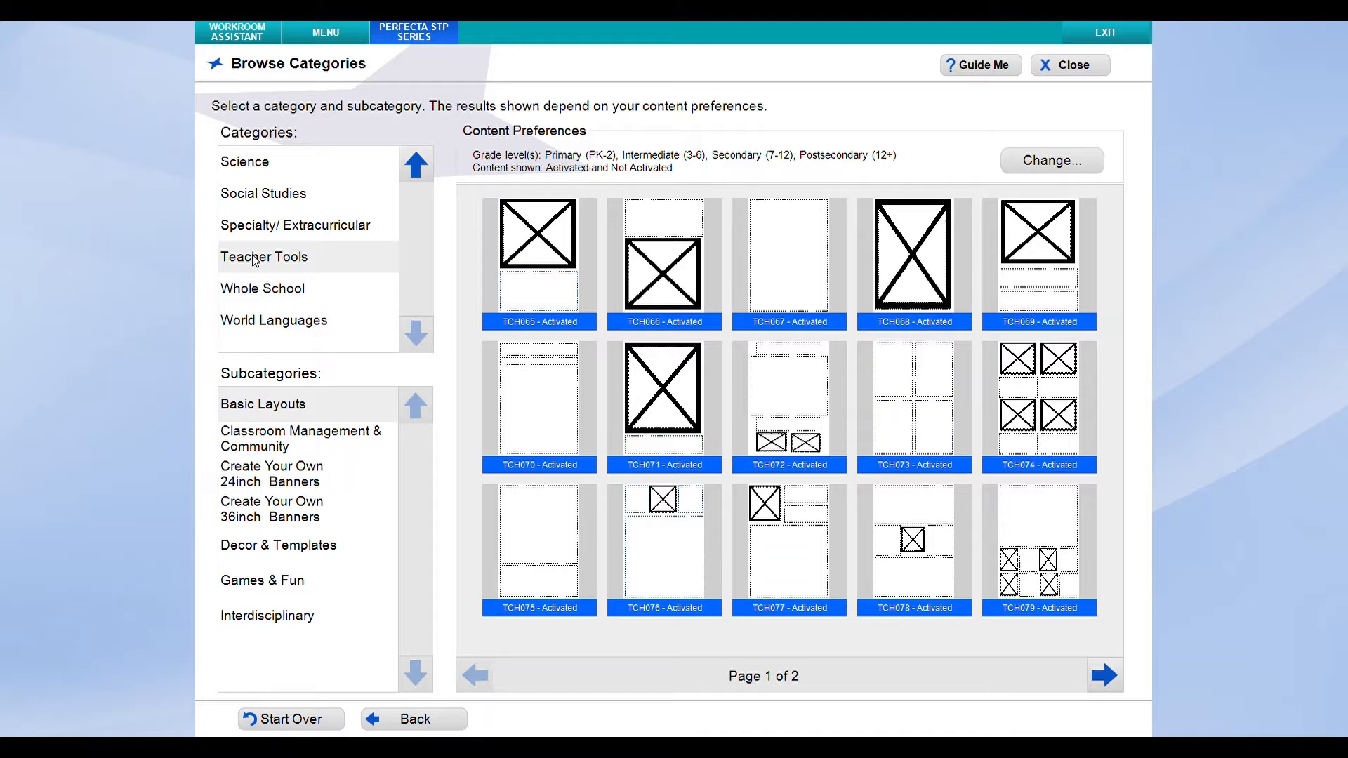
# View the Whole School templates under Certificates, College & Career Readiness and Social Emotional Learning.
pyautogui.click(265, 288)
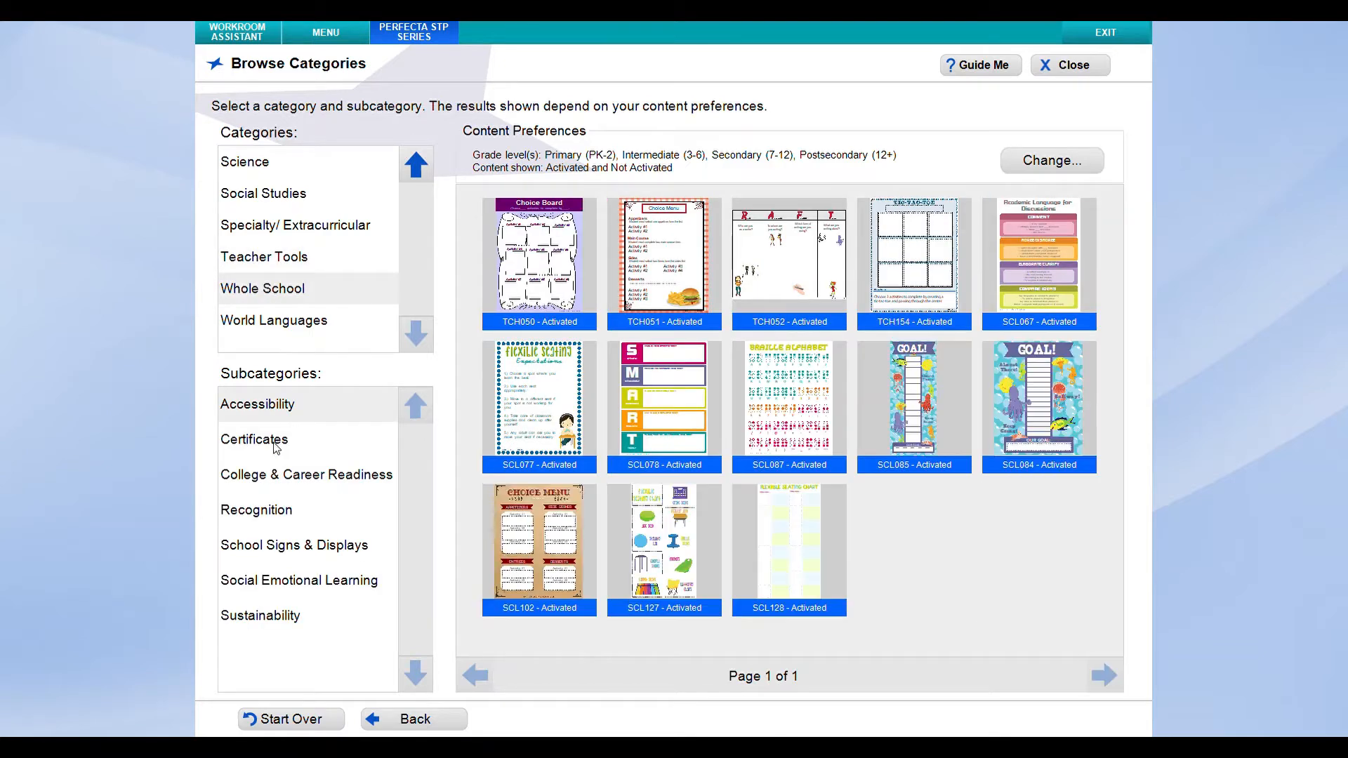
pyautogui.click(279, 446)
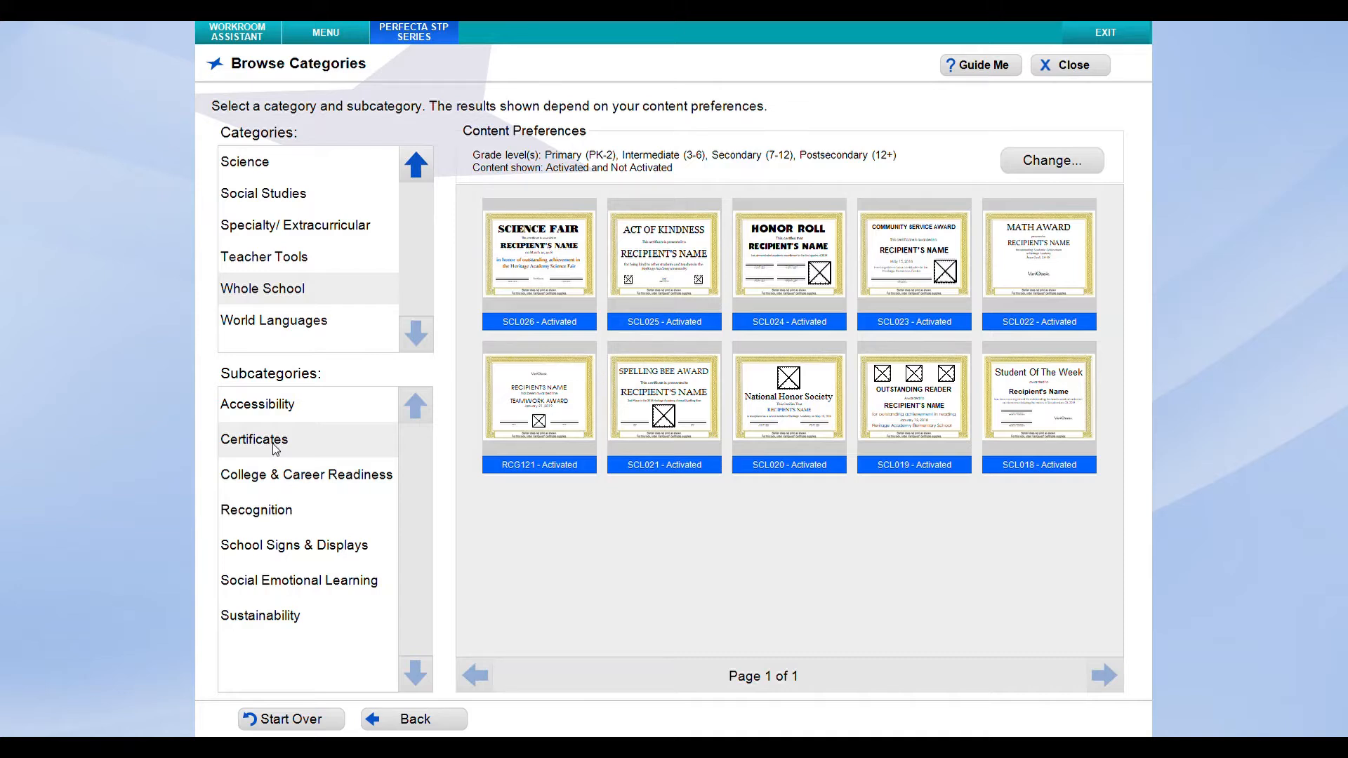
pyautogui.click(306, 483)
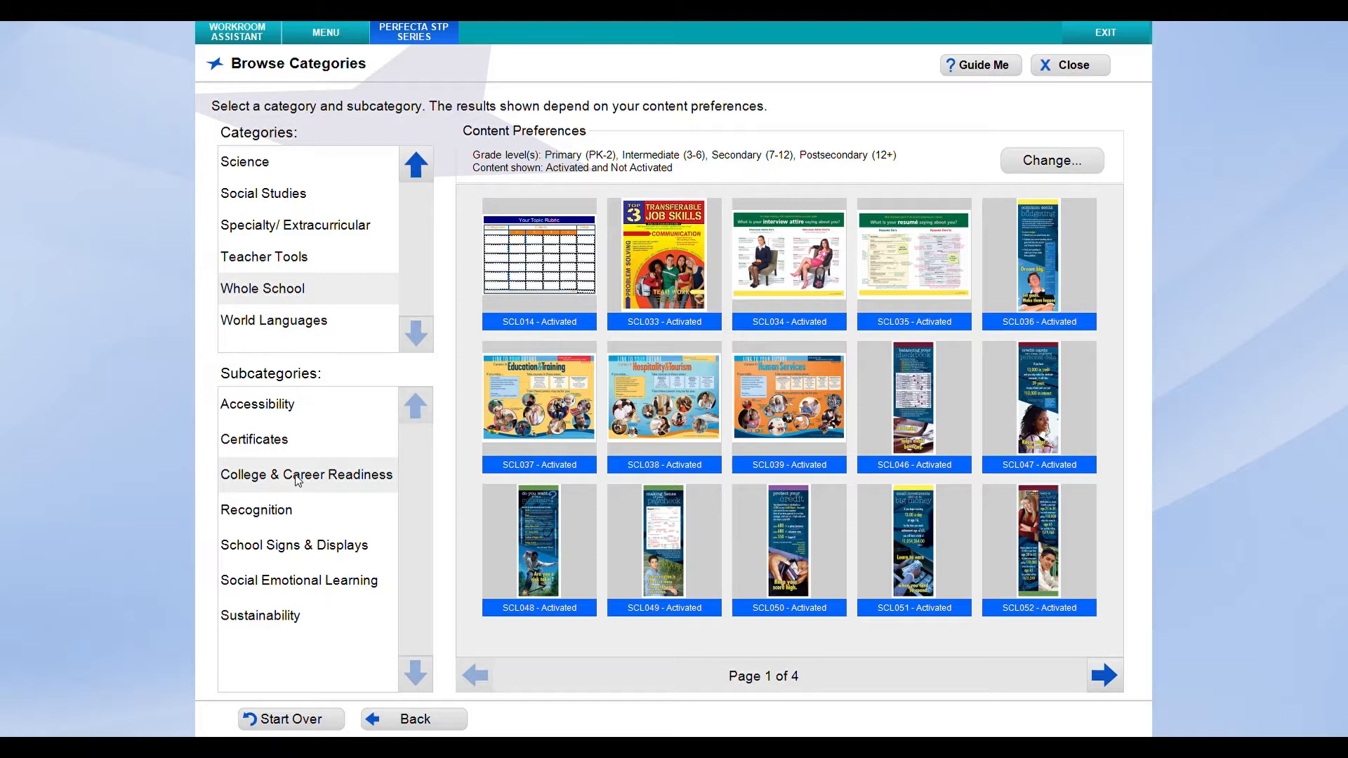
pyautogui.click(332, 590)
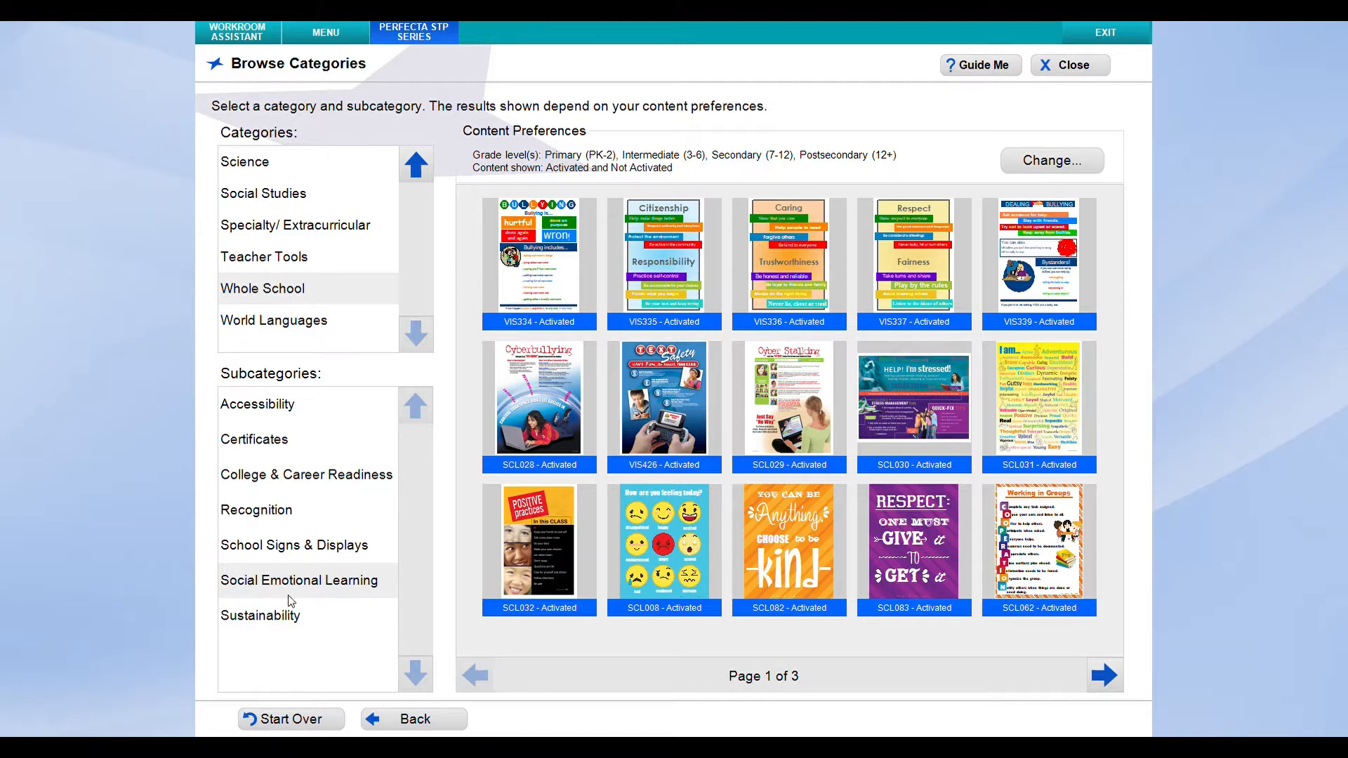
# Open the ELA001 template from the Reading subcategory of English Language Arts for editing.
pyautogui.click(416, 163)
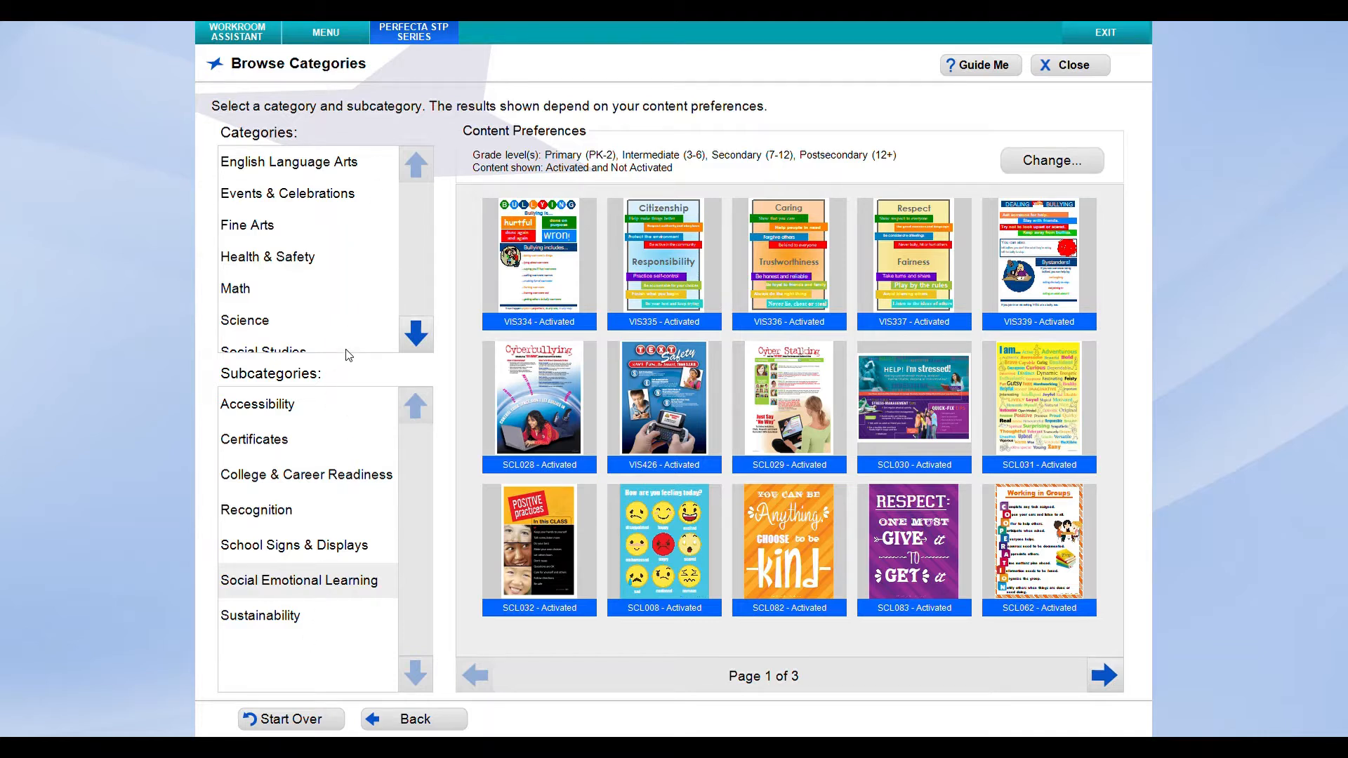
pyautogui.click(327, 164)
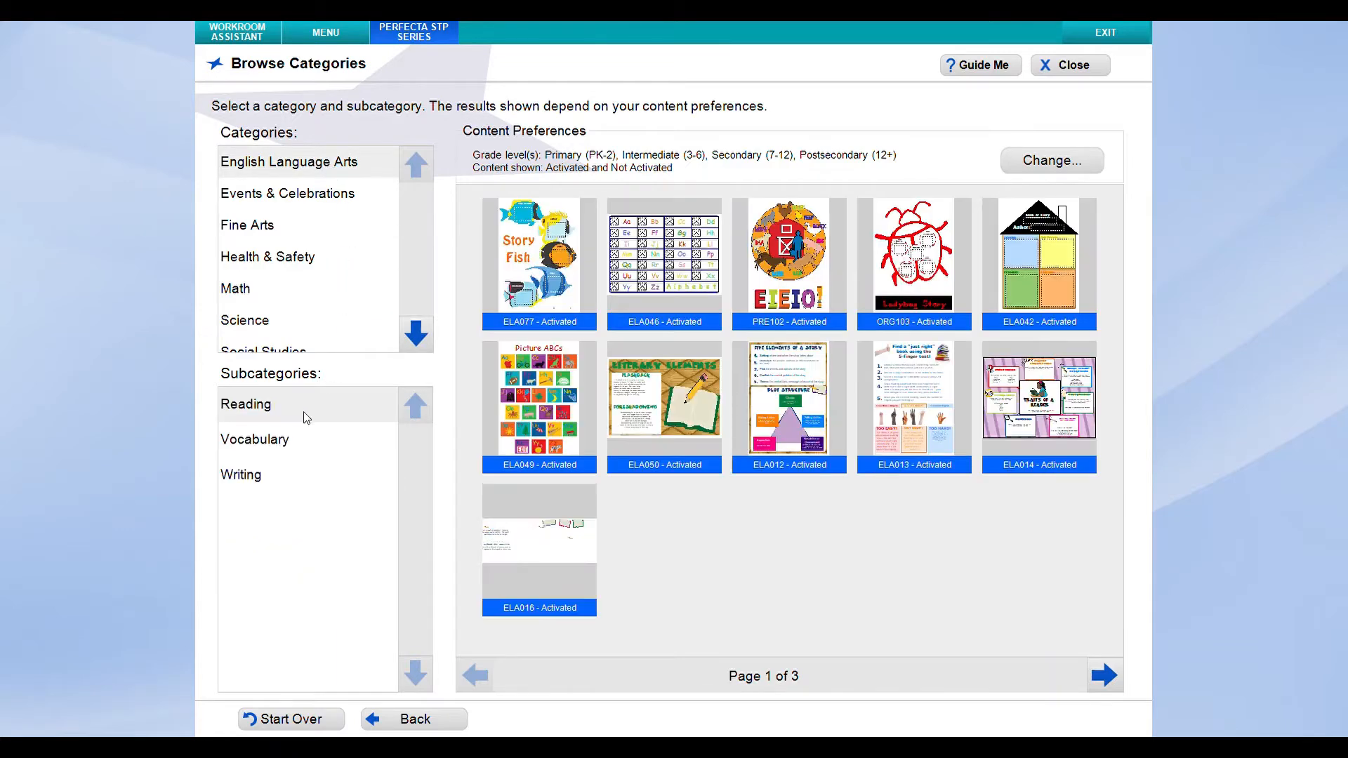
pyautogui.click(290, 408)
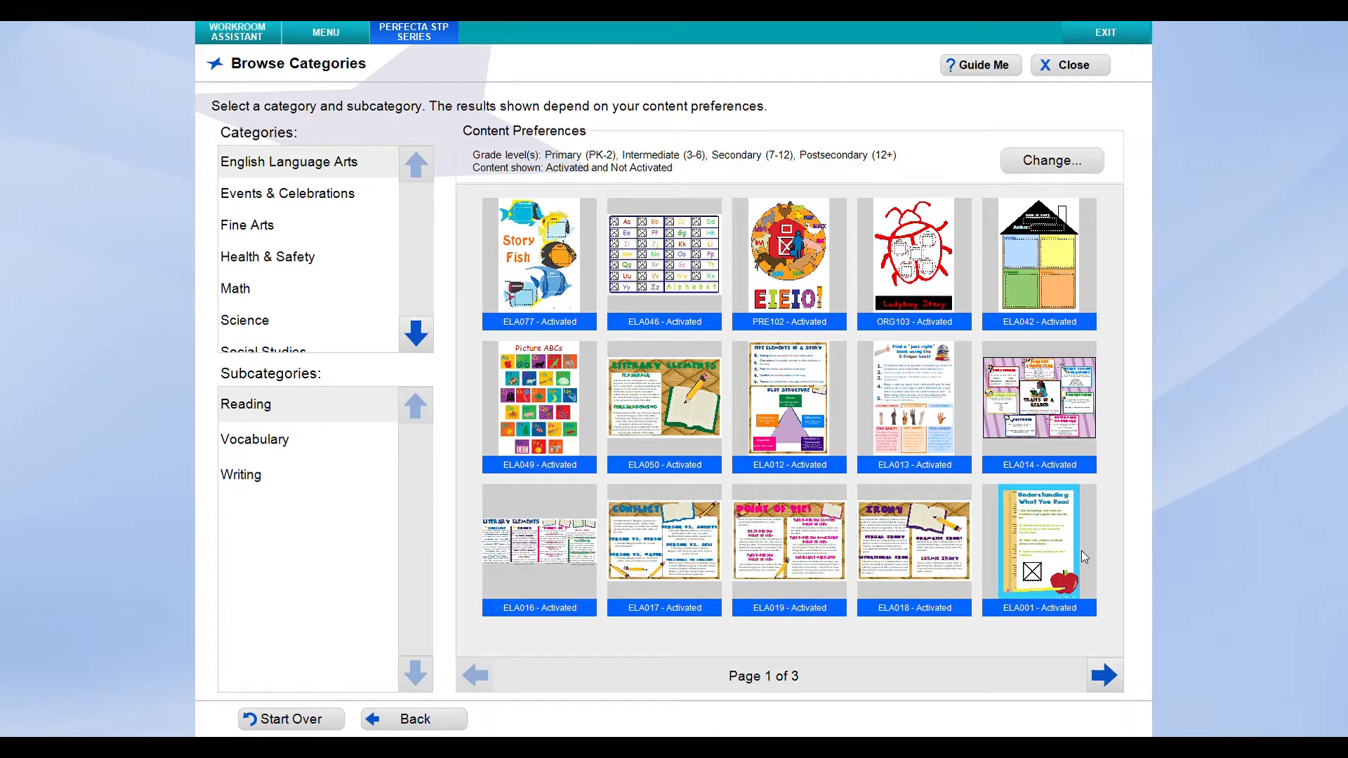
pyautogui.click(1039, 544)
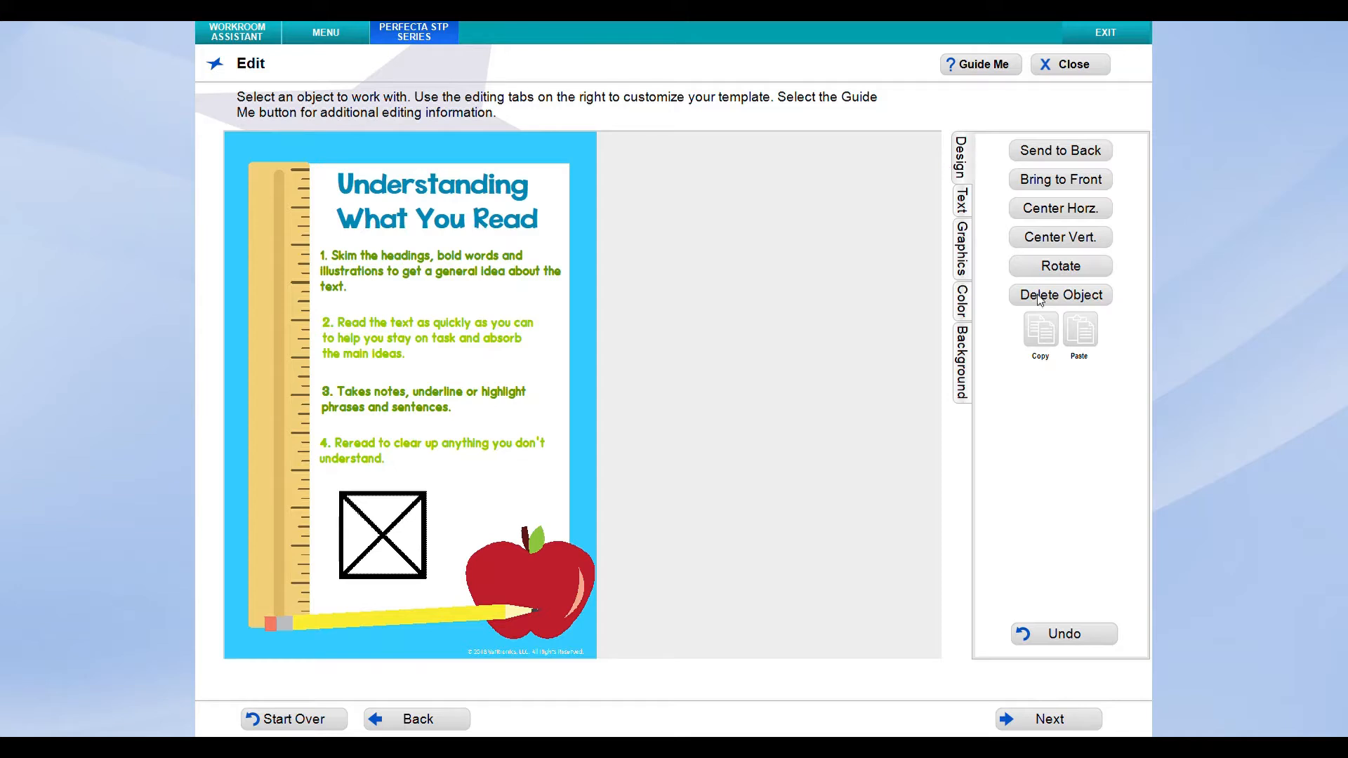
# Delete the poster's title text and place a copy of the apple near the poster's upper-right corner.
pyautogui.click(518, 208)
pyautogui.click(1051, 301)
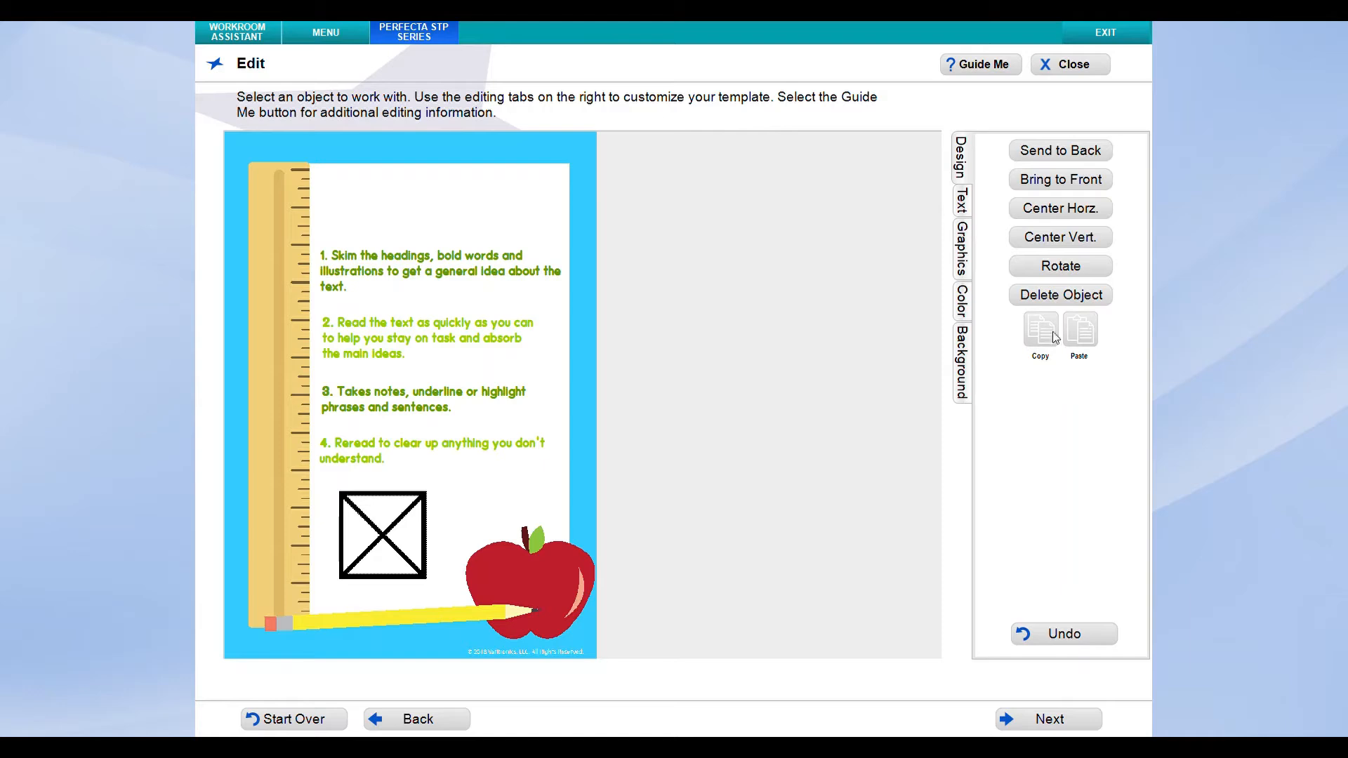
pyautogui.click(569, 574)
pyautogui.click(1080, 330)
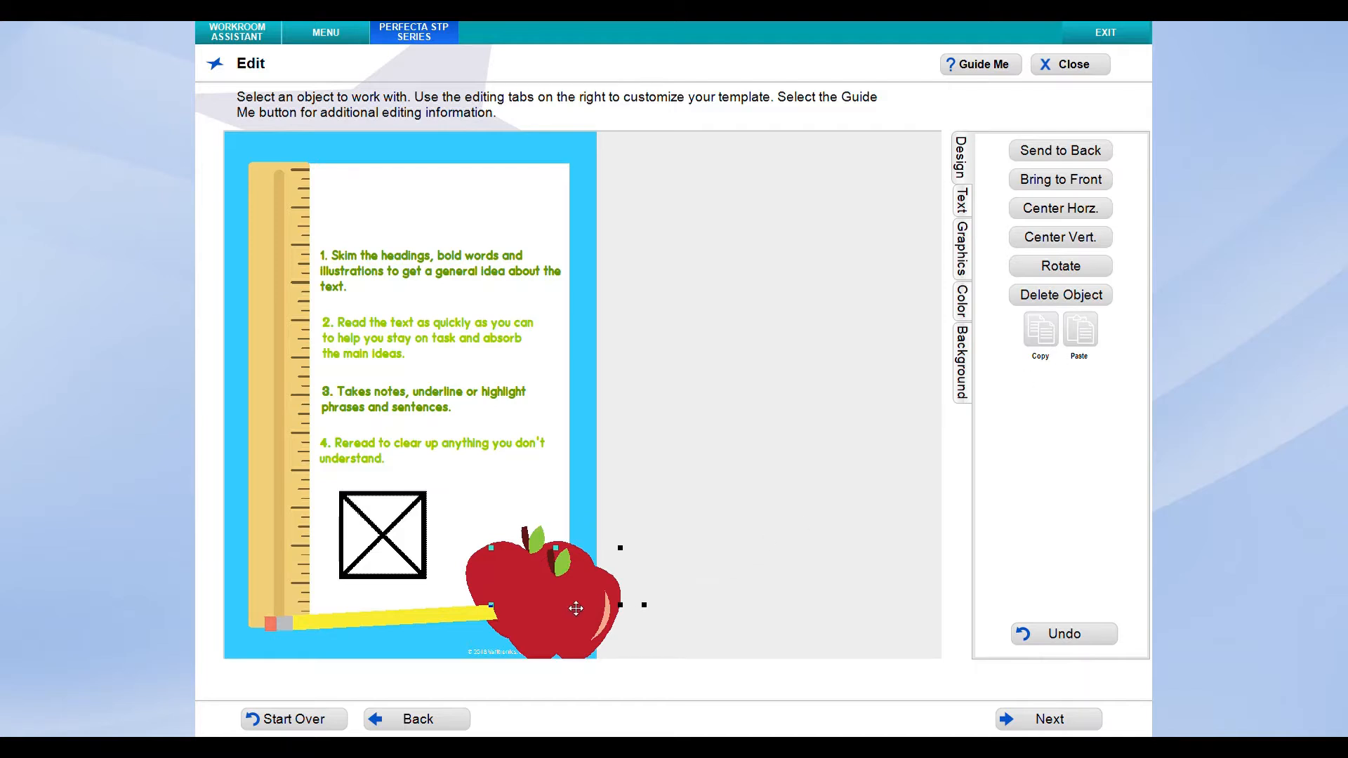
pyautogui.moveTo(572, 605); pyautogui.dragTo(539, 189)
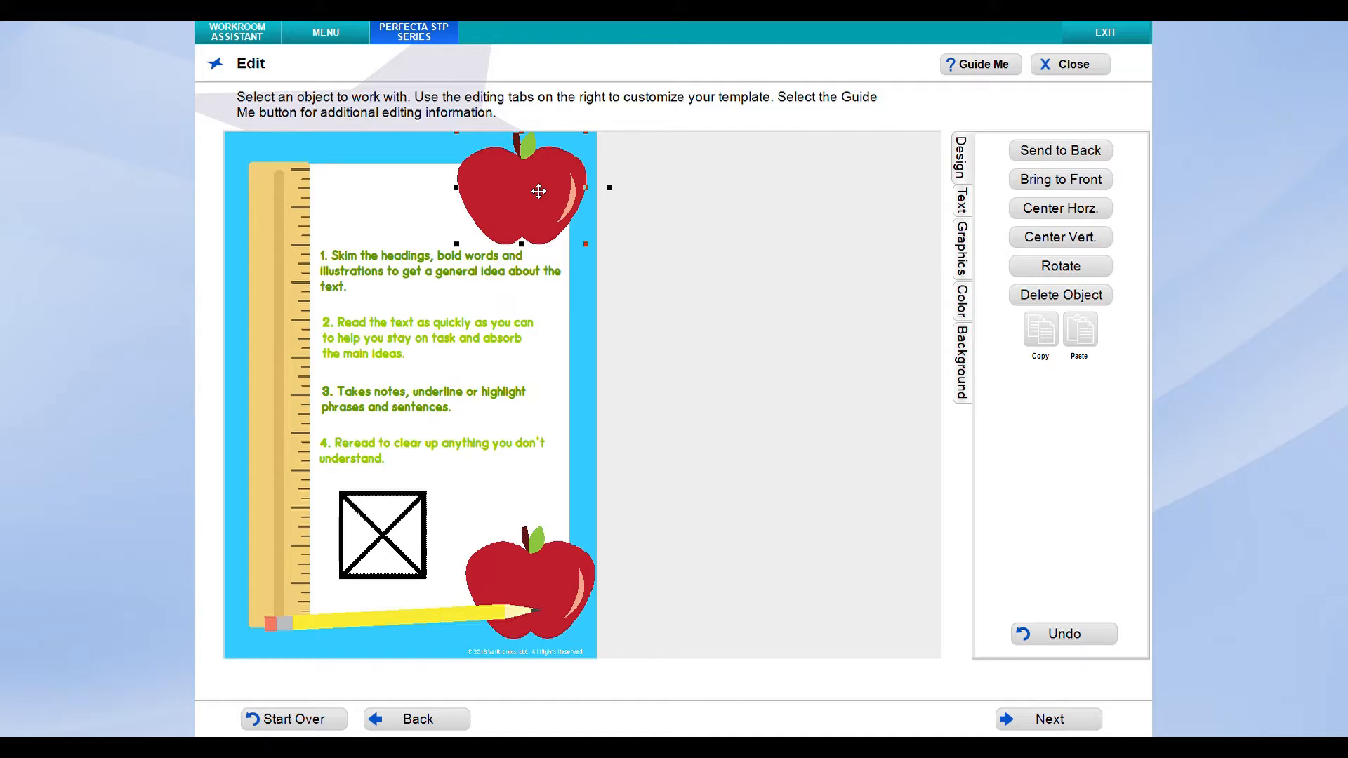
pyautogui.moveTo(538, 191); pyautogui.dragTo(539, 203)
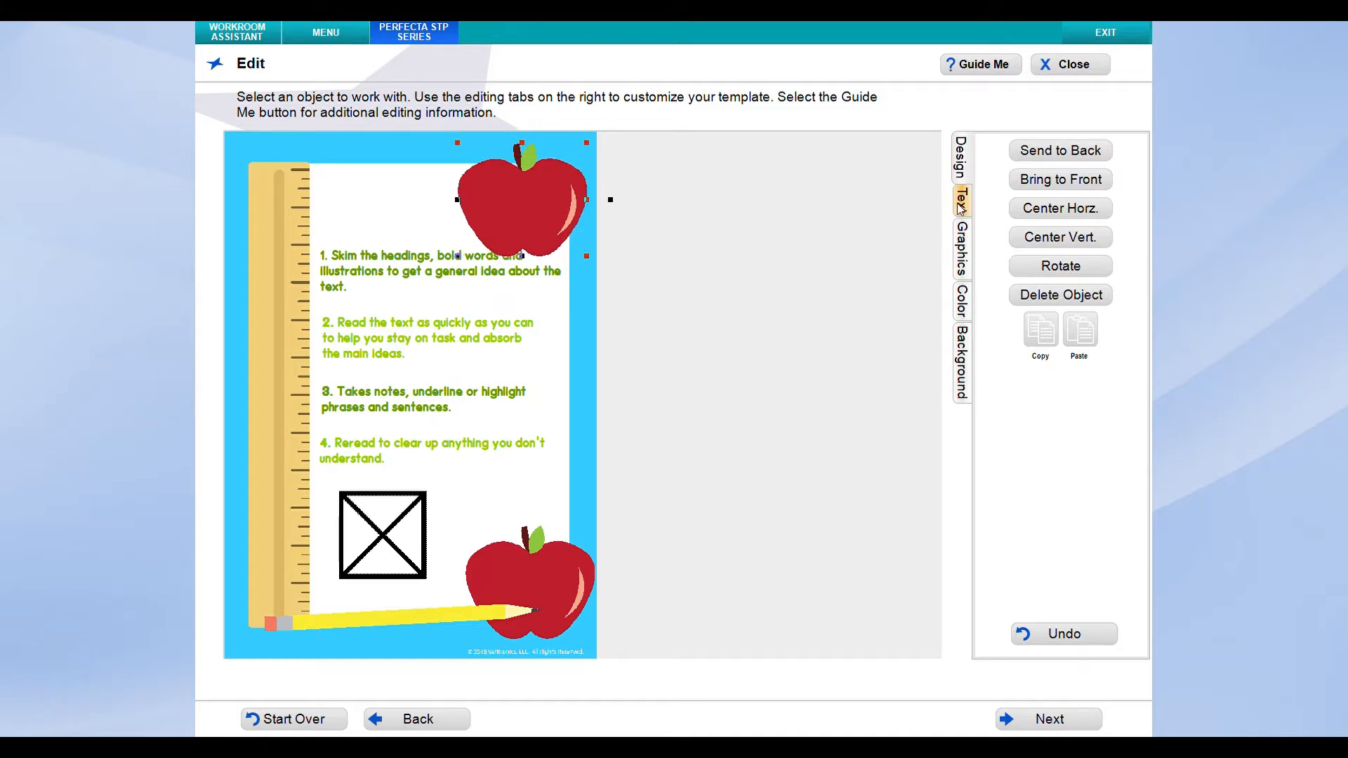
# Shrink the upper apple by three size steps and place it inside the white area above the first paragraph.
pyautogui.click(963, 246)
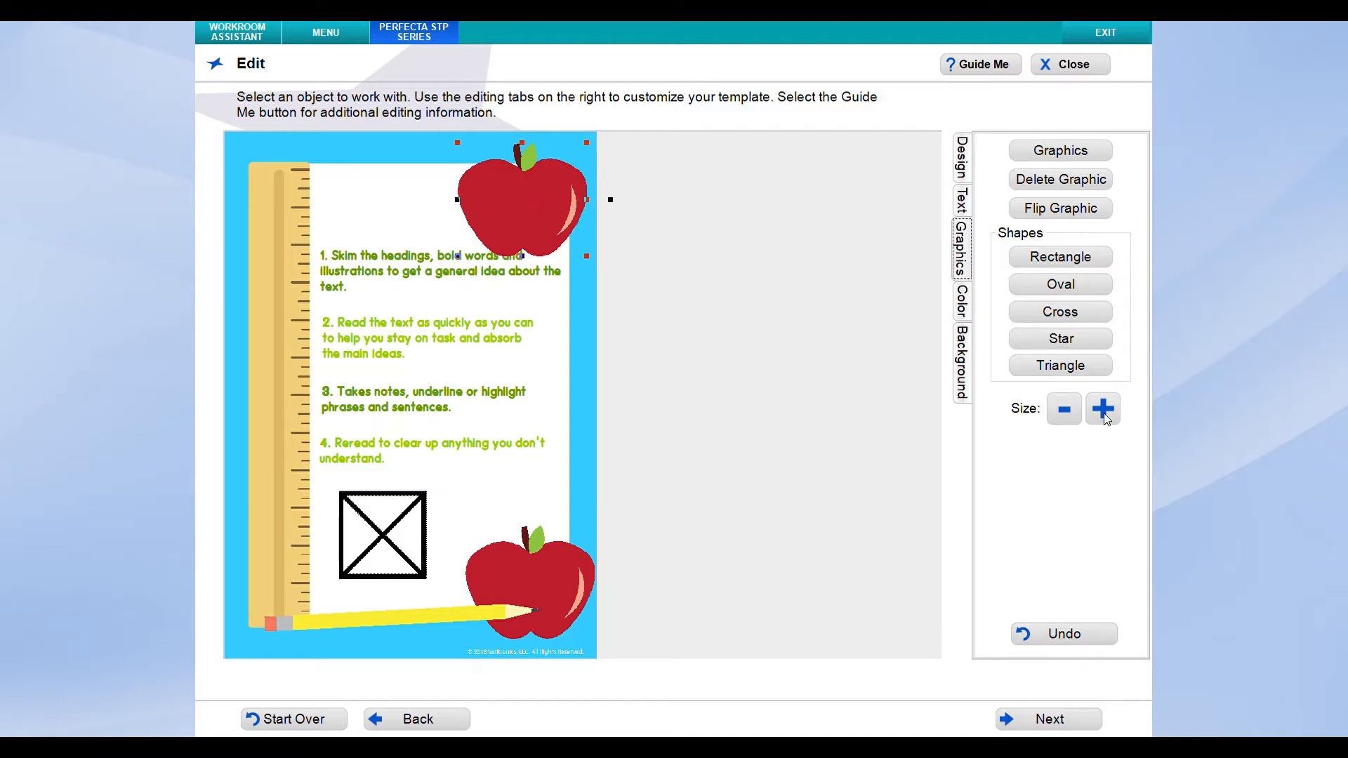
pyautogui.click(1065, 415)
pyautogui.click(1065, 415)
pyautogui.click(1065, 414)
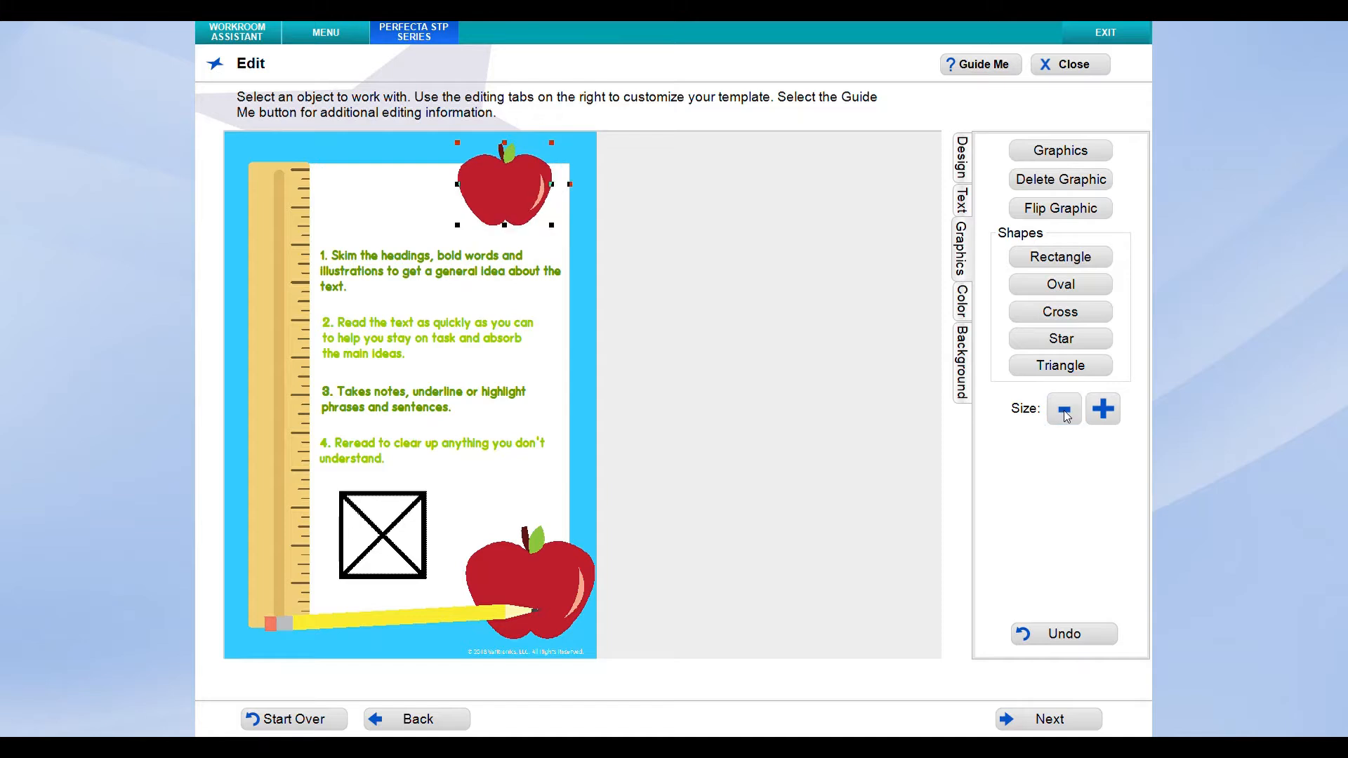
pyautogui.moveTo(521, 187); pyautogui.dragTo(527, 204)
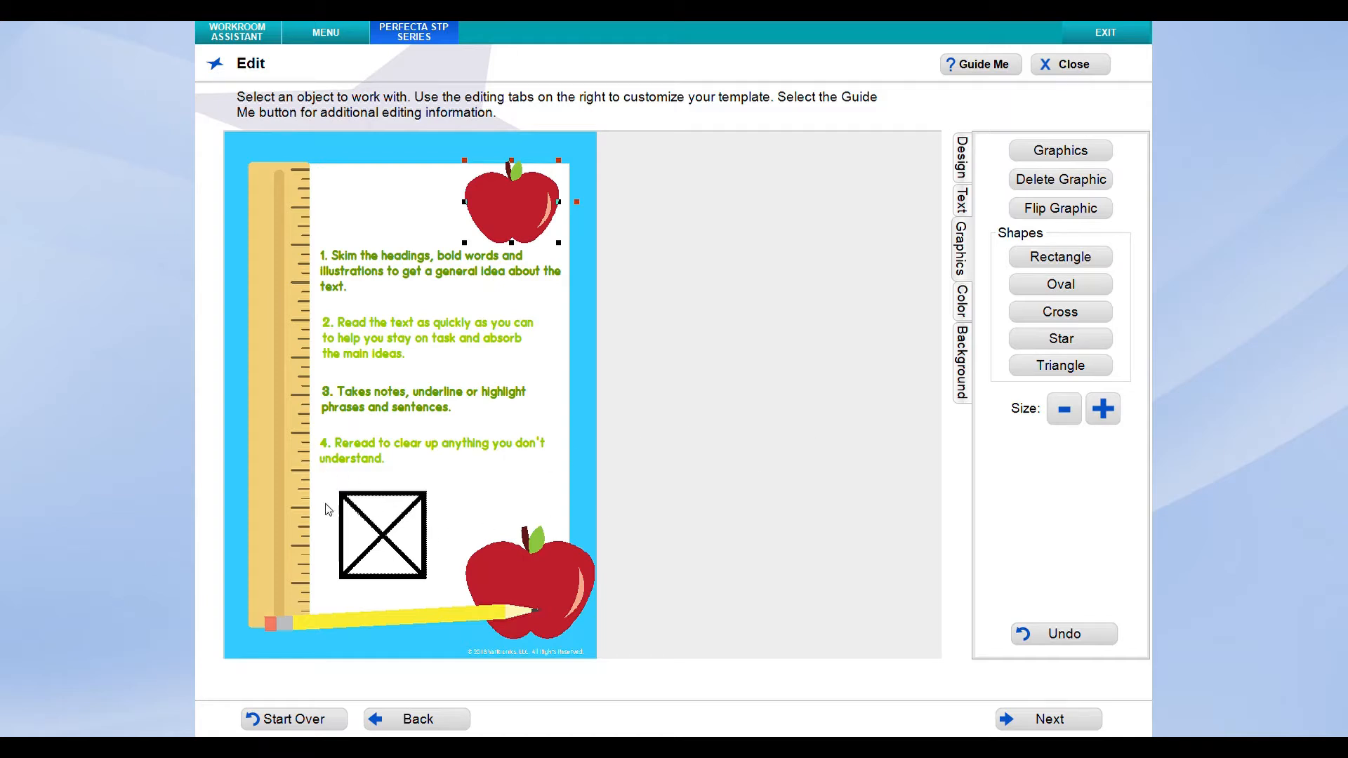
# Replace the crossed placeholder box with the BKS102 graphic from the Books category.
pyautogui.click(388, 535)
pyautogui.click(1050, 154)
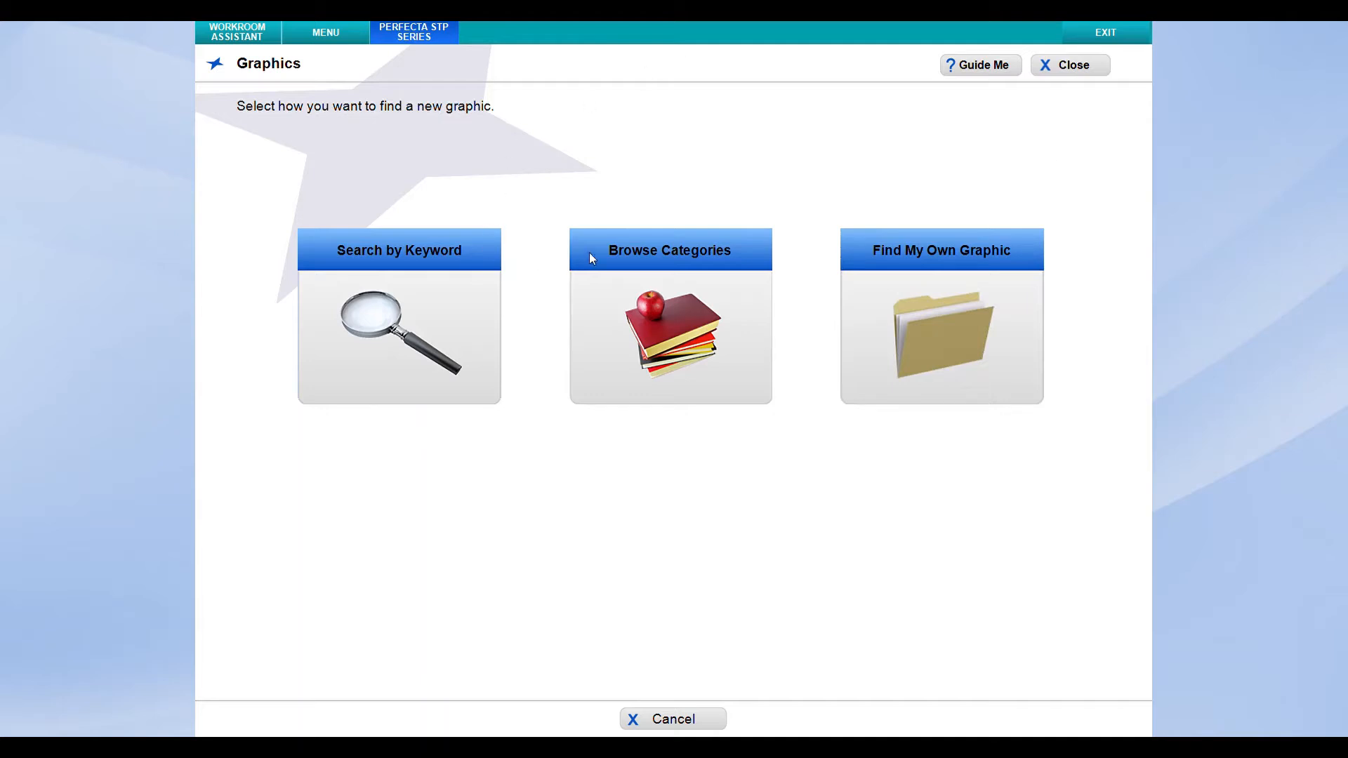
pyautogui.click(697, 300)
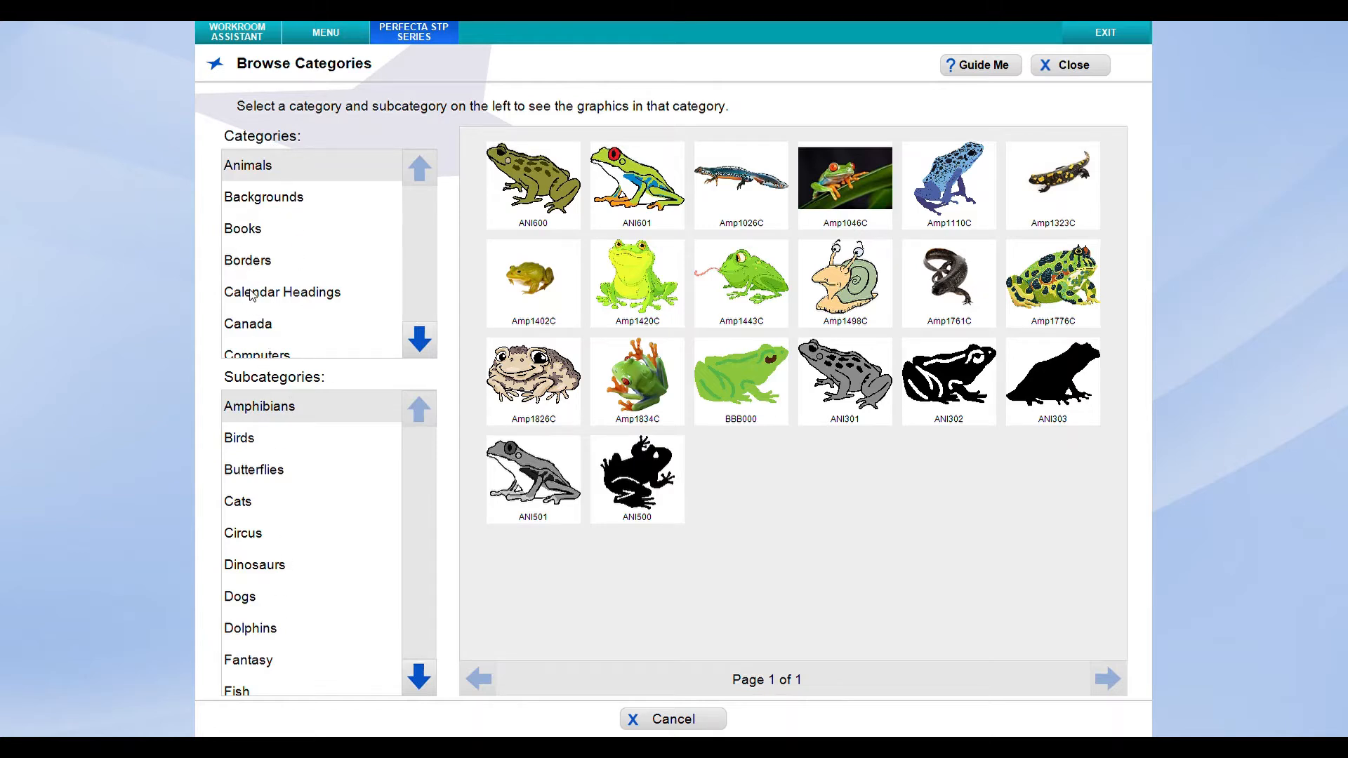
pyautogui.click(244, 231)
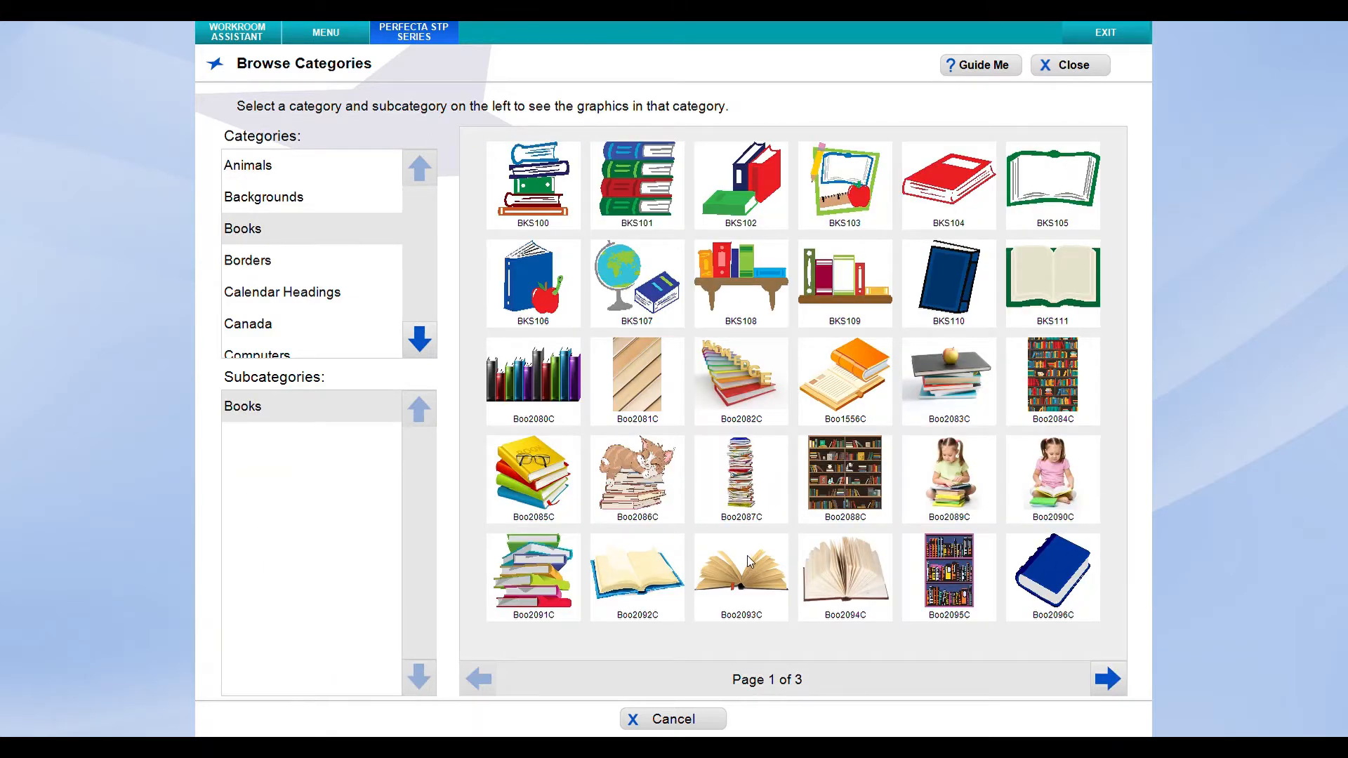
pyautogui.click(762, 202)
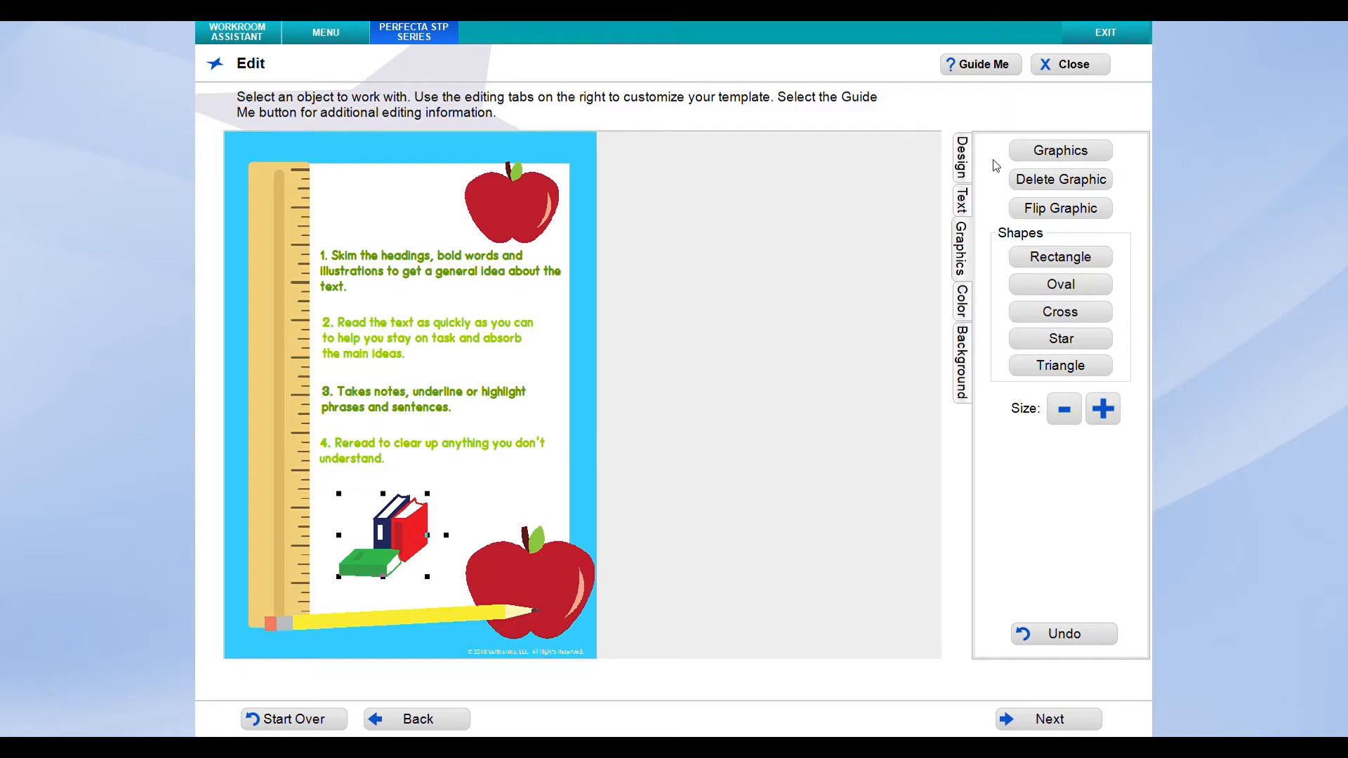
# View the drives and folders available for choosing an own graphic, and return to the poster without selecting a file.
pyautogui.click(1026, 153)
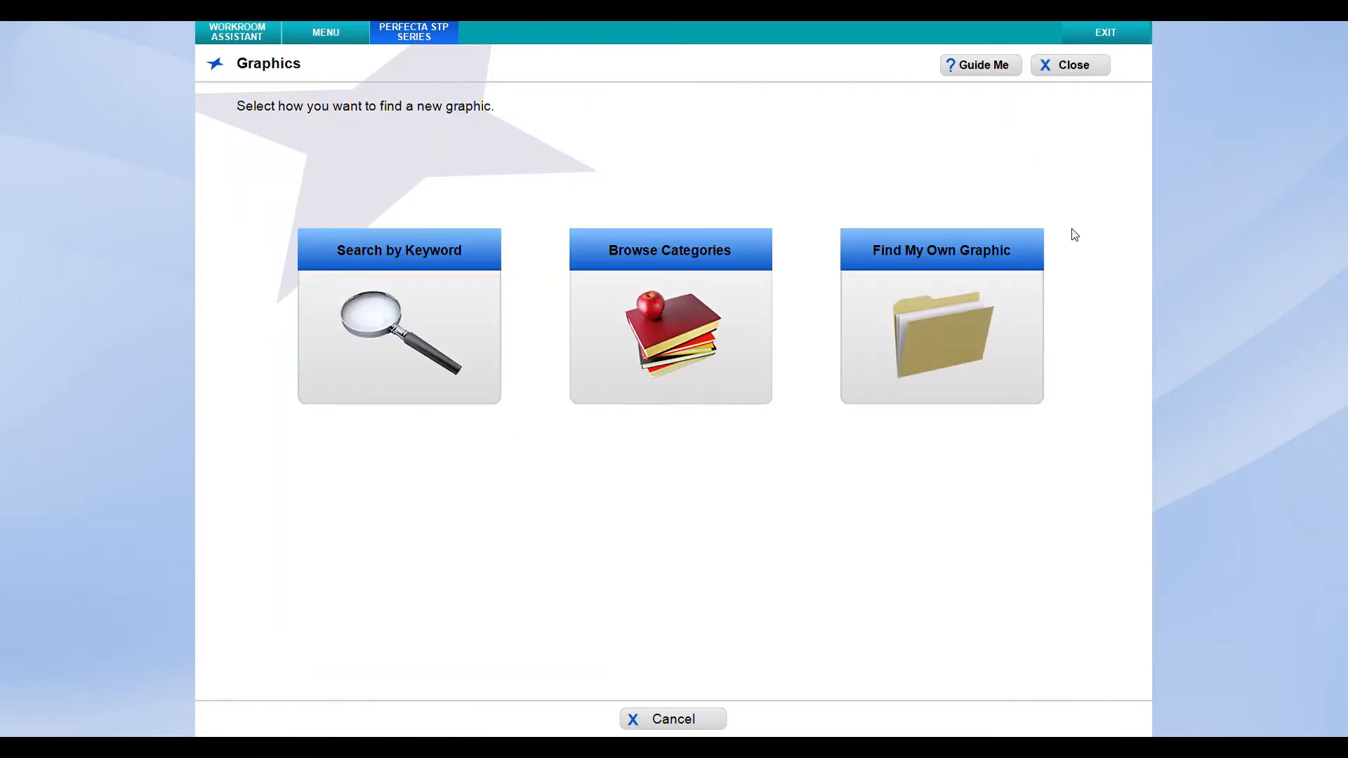
pyautogui.click(957, 302)
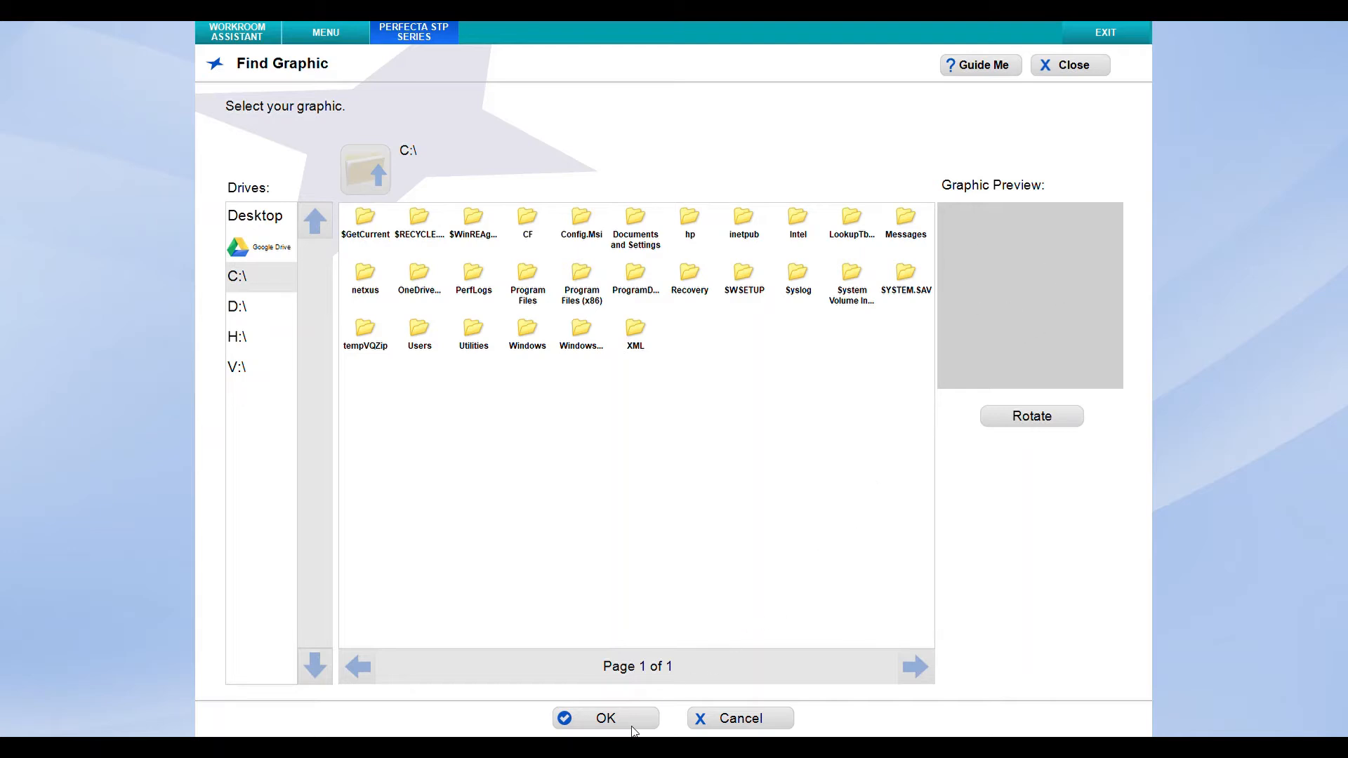
pyautogui.click(575, 717)
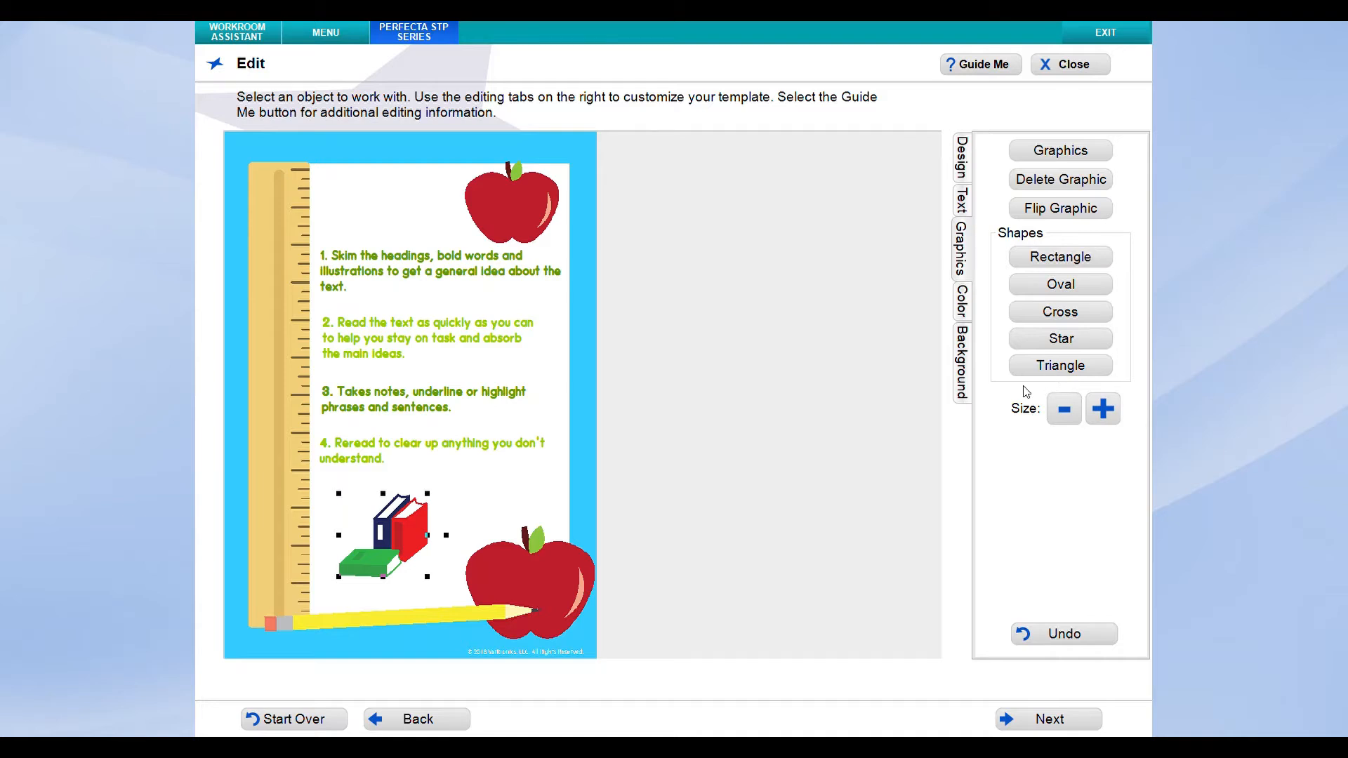
# Add a star shape, shrink it by five size steps, and place it over the top end of the ruler.
pyautogui.click(1055, 344)
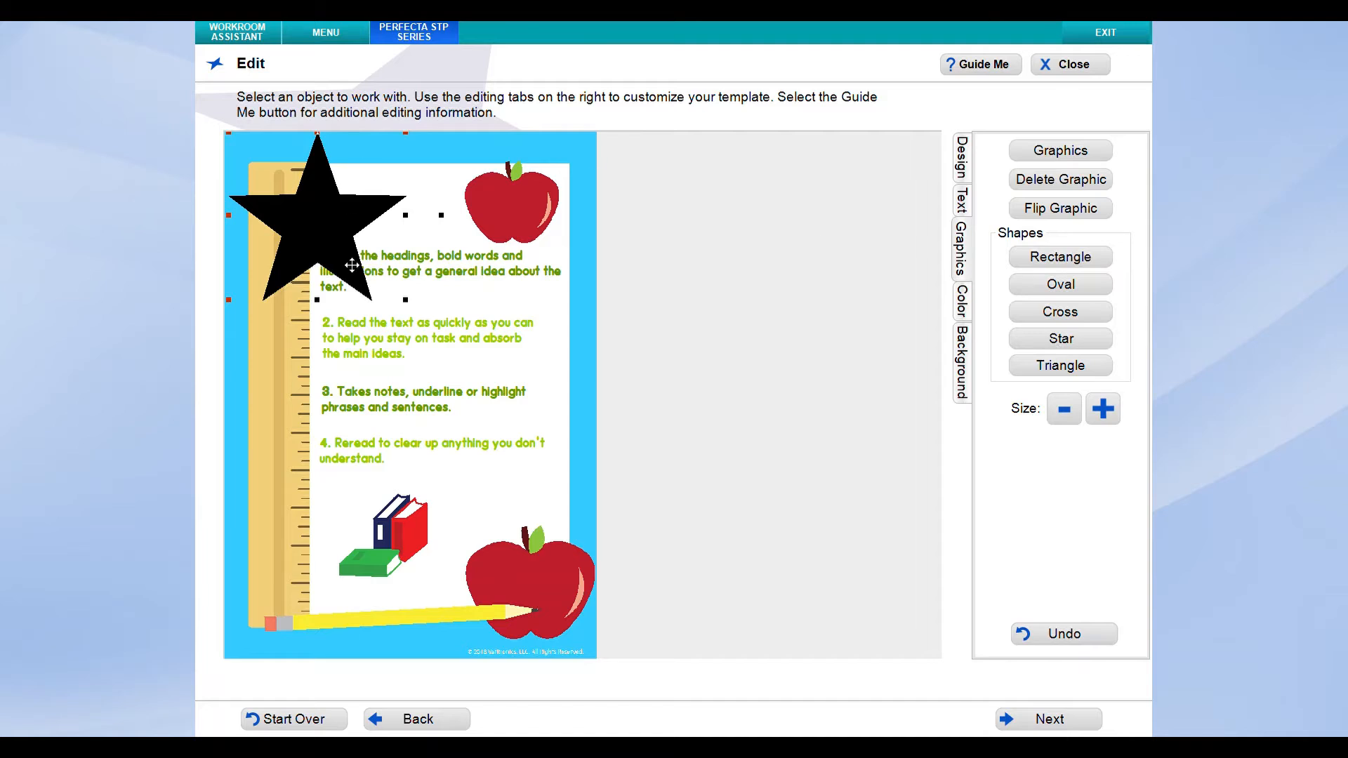
pyautogui.click(1063, 413)
pyautogui.click(1064, 413)
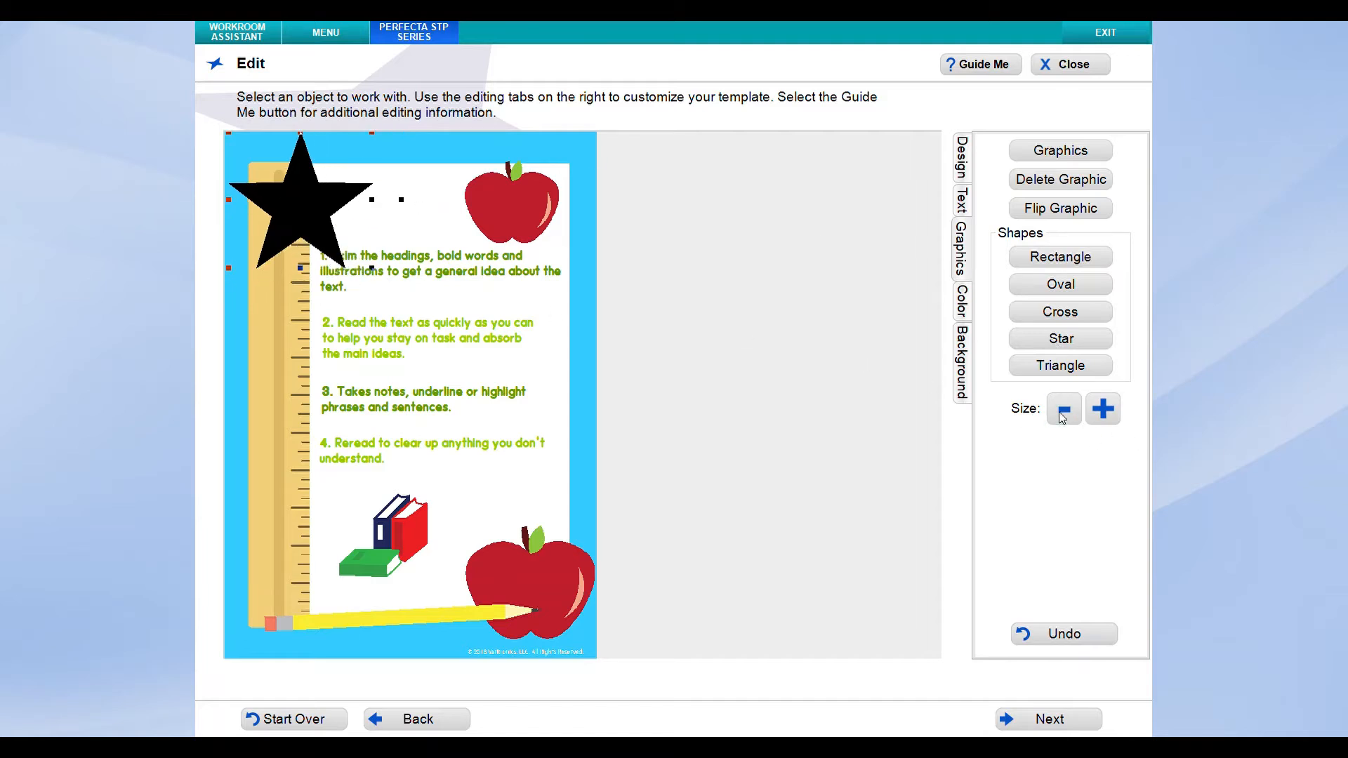
pyautogui.click(1063, 414)
pyautogui.click(1062, 414)
pyautogui.click(1061, 415)
pyautogui.moveTo(291, 191); pyautogui.dragTo(306, 187)
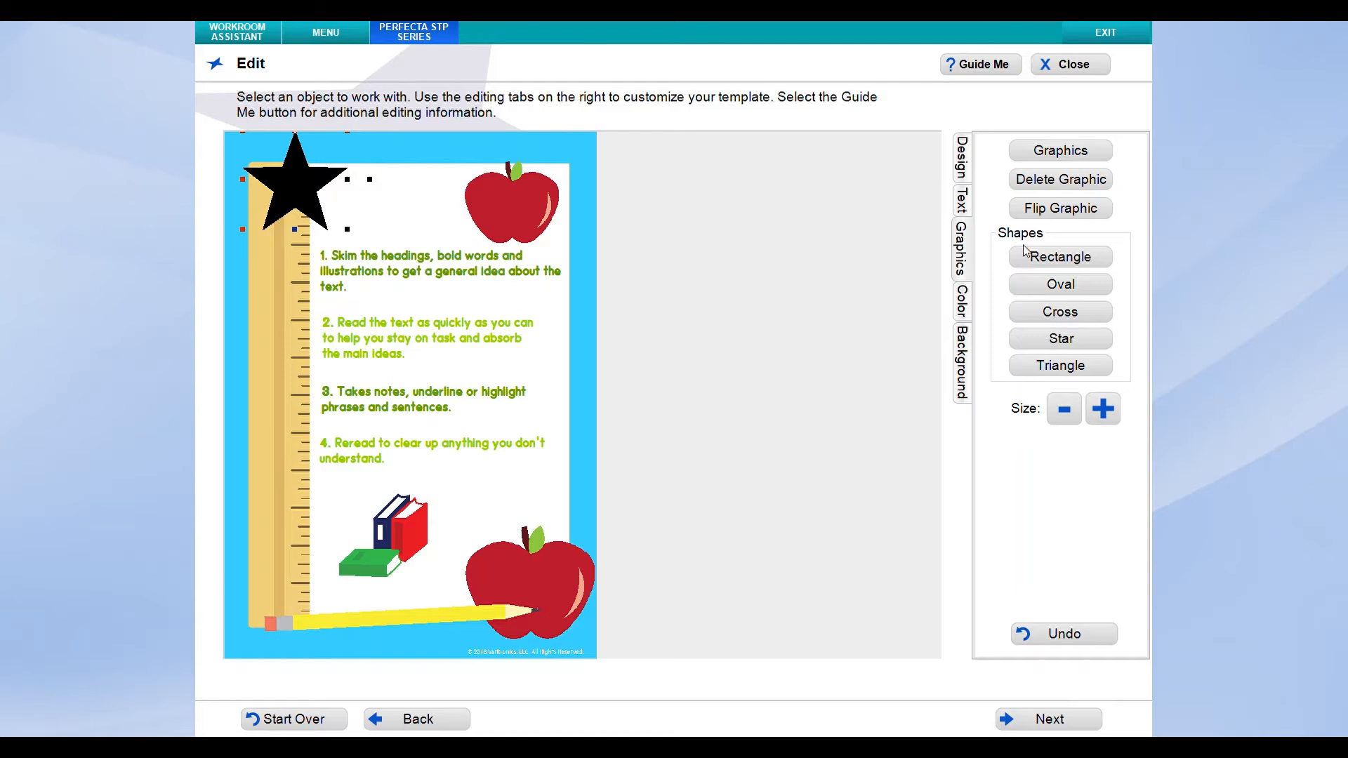
# Add a new text object reading "Read" to the poster, checking the Spanish letters available for text entry.
pyautogui.click(962, 204)
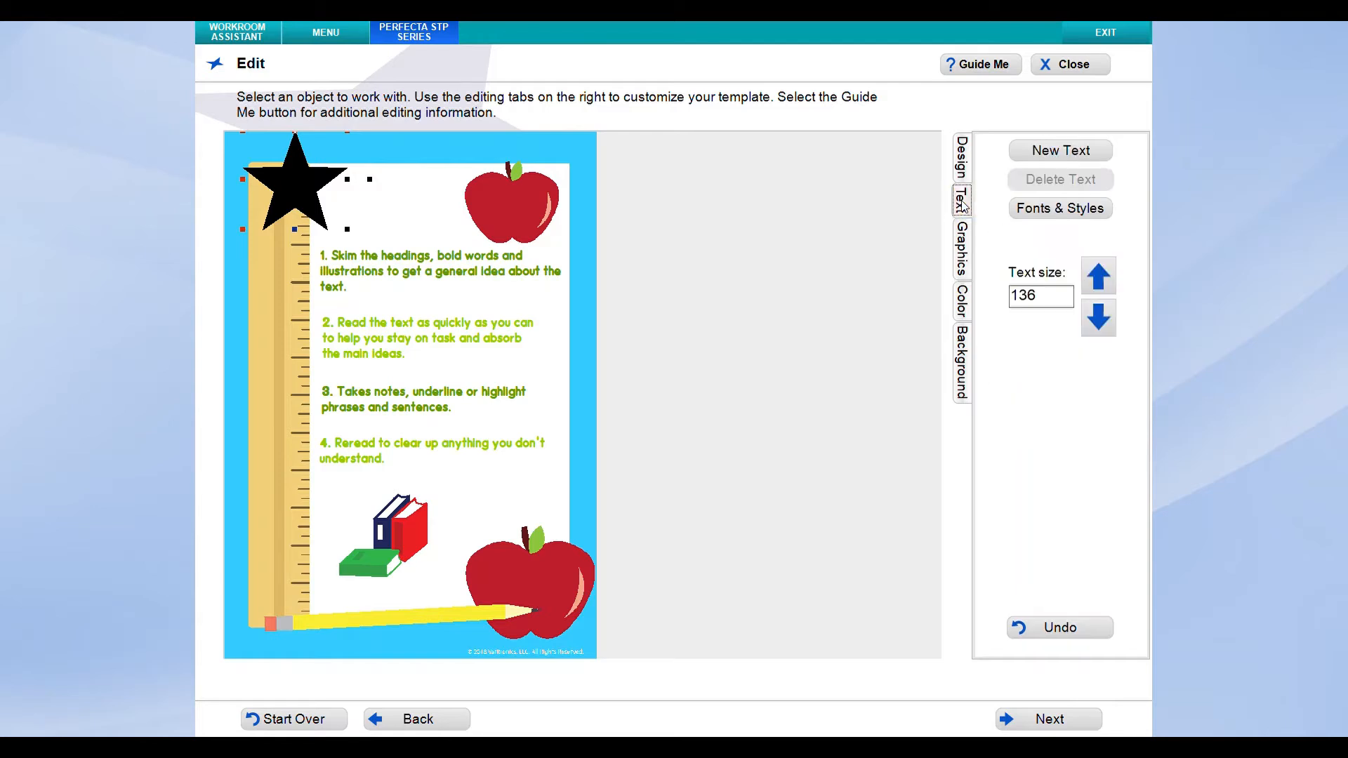
pyautogui.click(871, 277)
pyautogui.click(1077, 160)
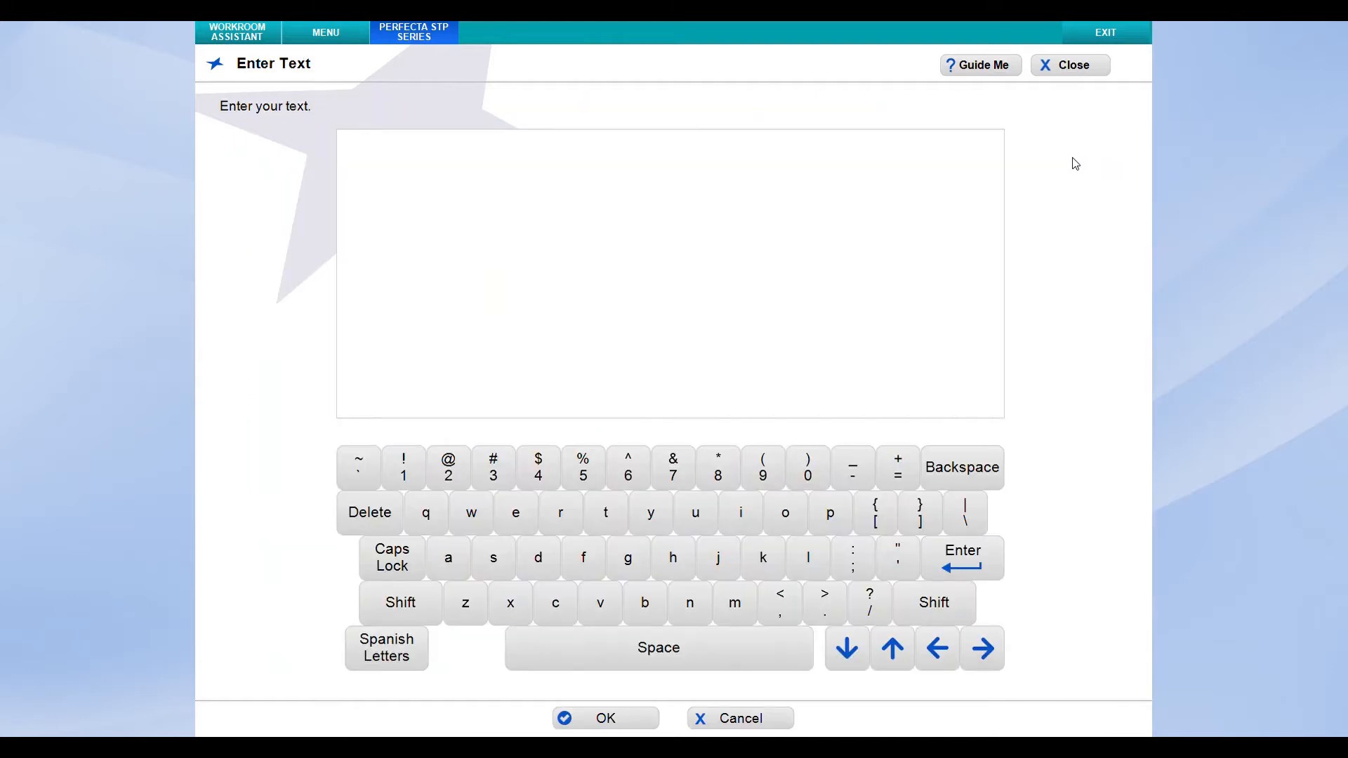
pyautogui.write('Read')
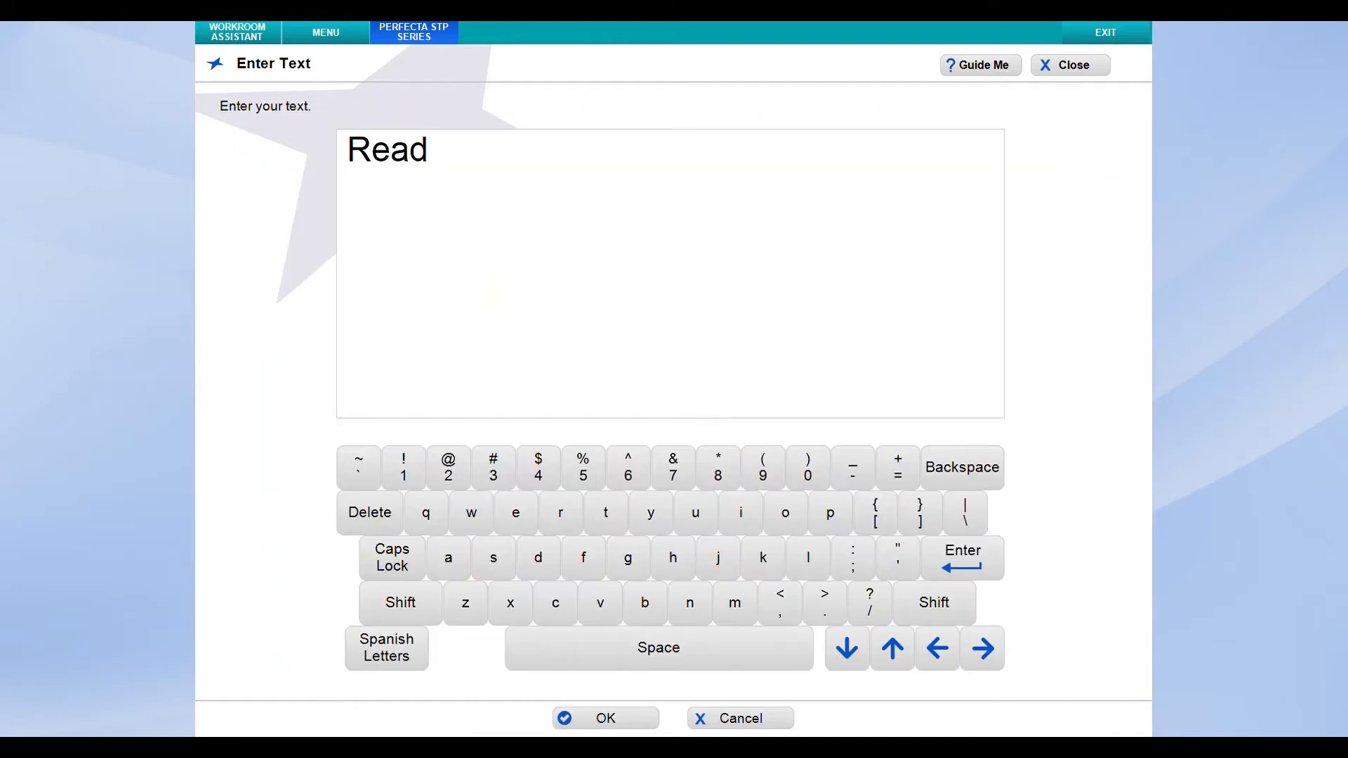
pyautogui.click(412, 656)
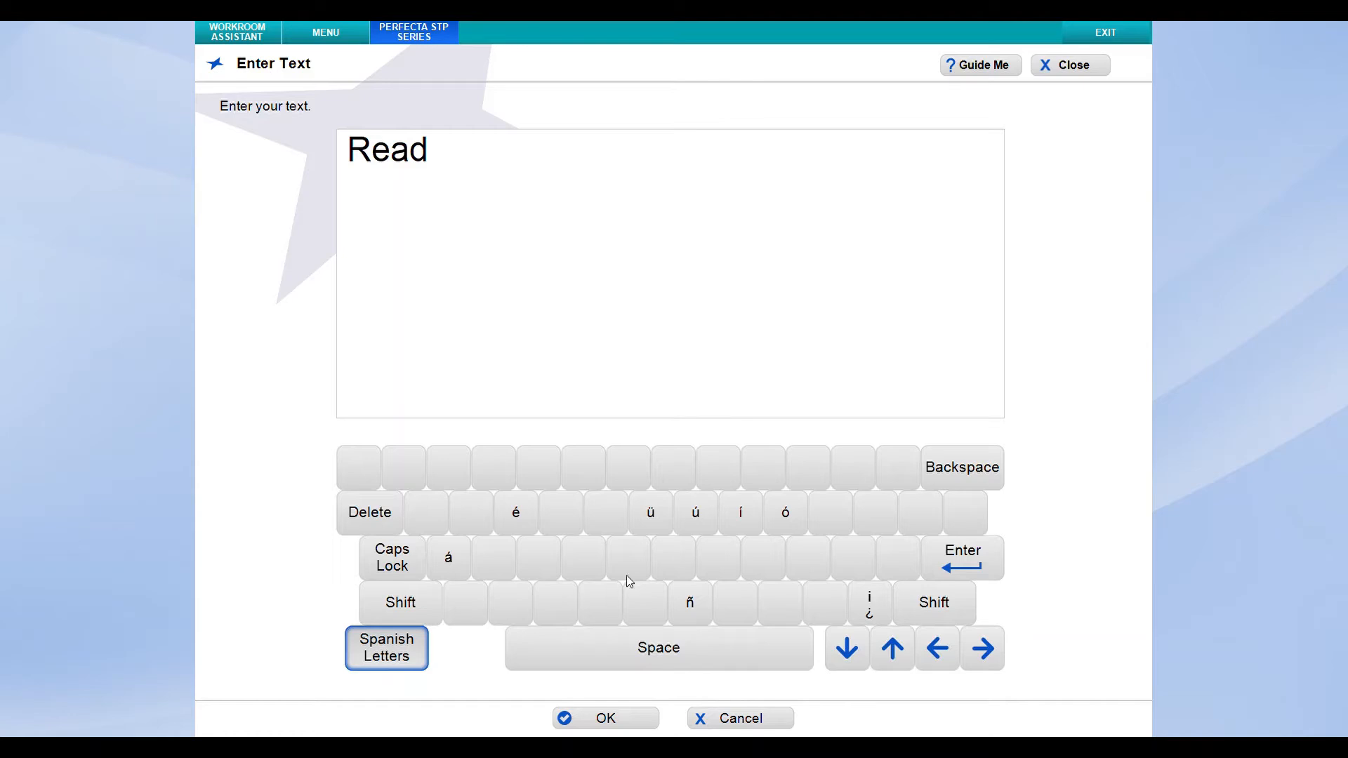
pyautogui.click(387, 659)
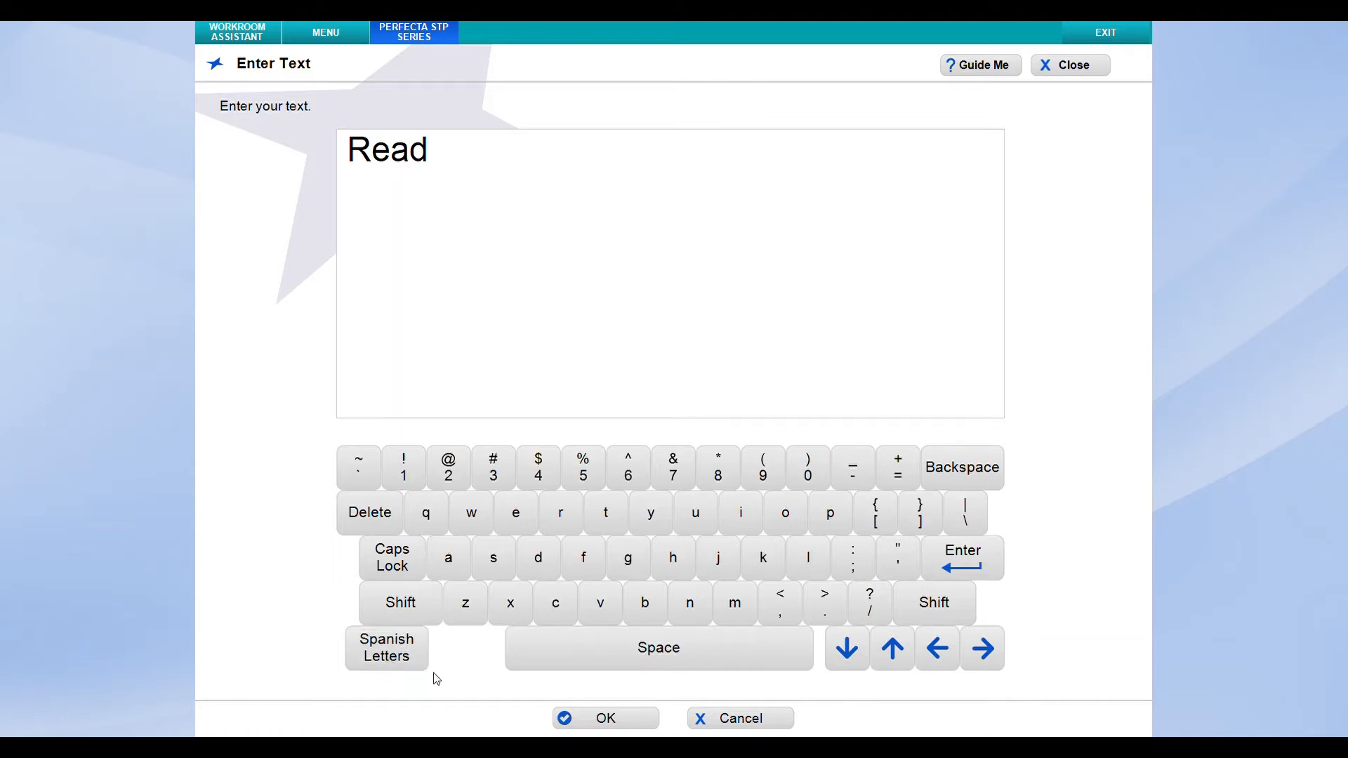
pyautogui.click(618, 720)
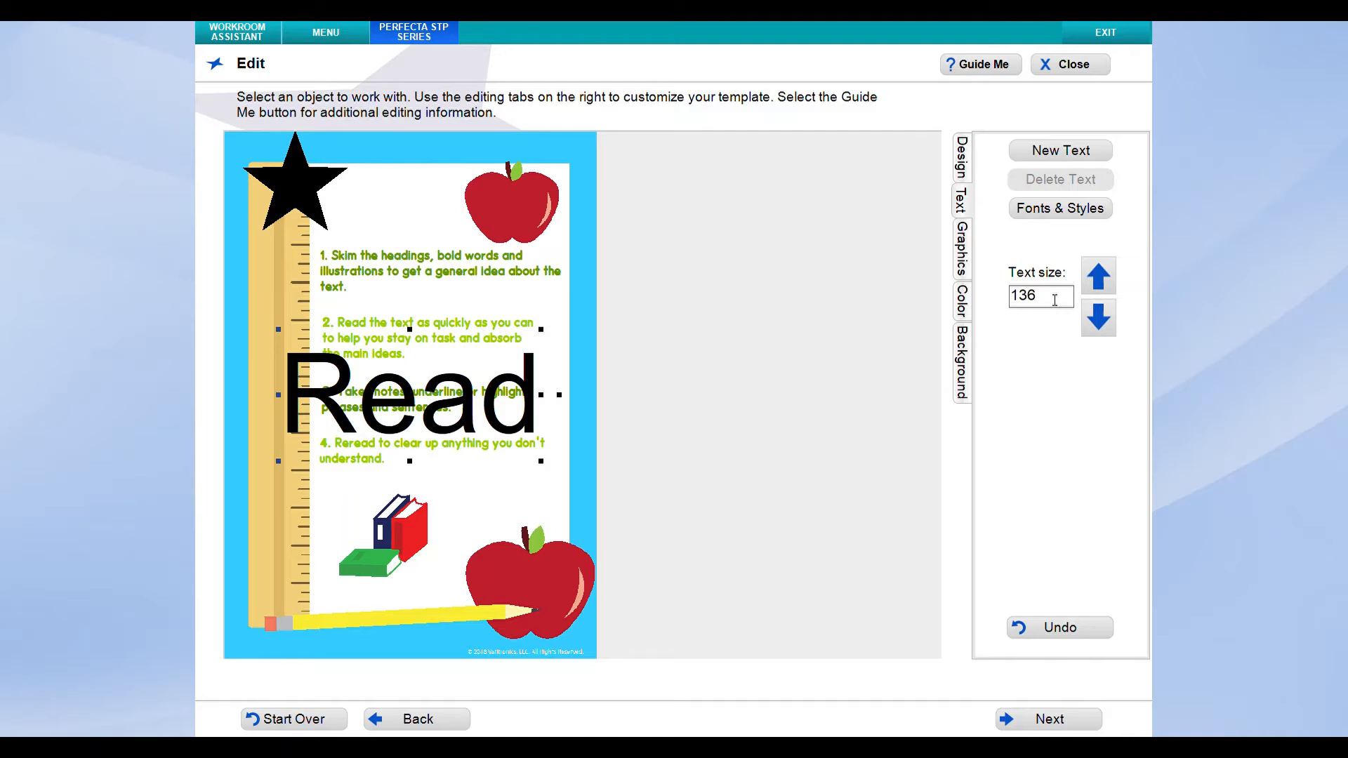
# Set the size of the "Read" text to 250 and place it between the star and the upper apple.
pyautogui.hotkey('shift', 'Left')
pyautogui.hotkey('shift', 'Left')
pyautogui.hotkey('shift', 'Left')
pyautogui.write('25')
pyautogui.press('Return')
pyautogui.write('0')
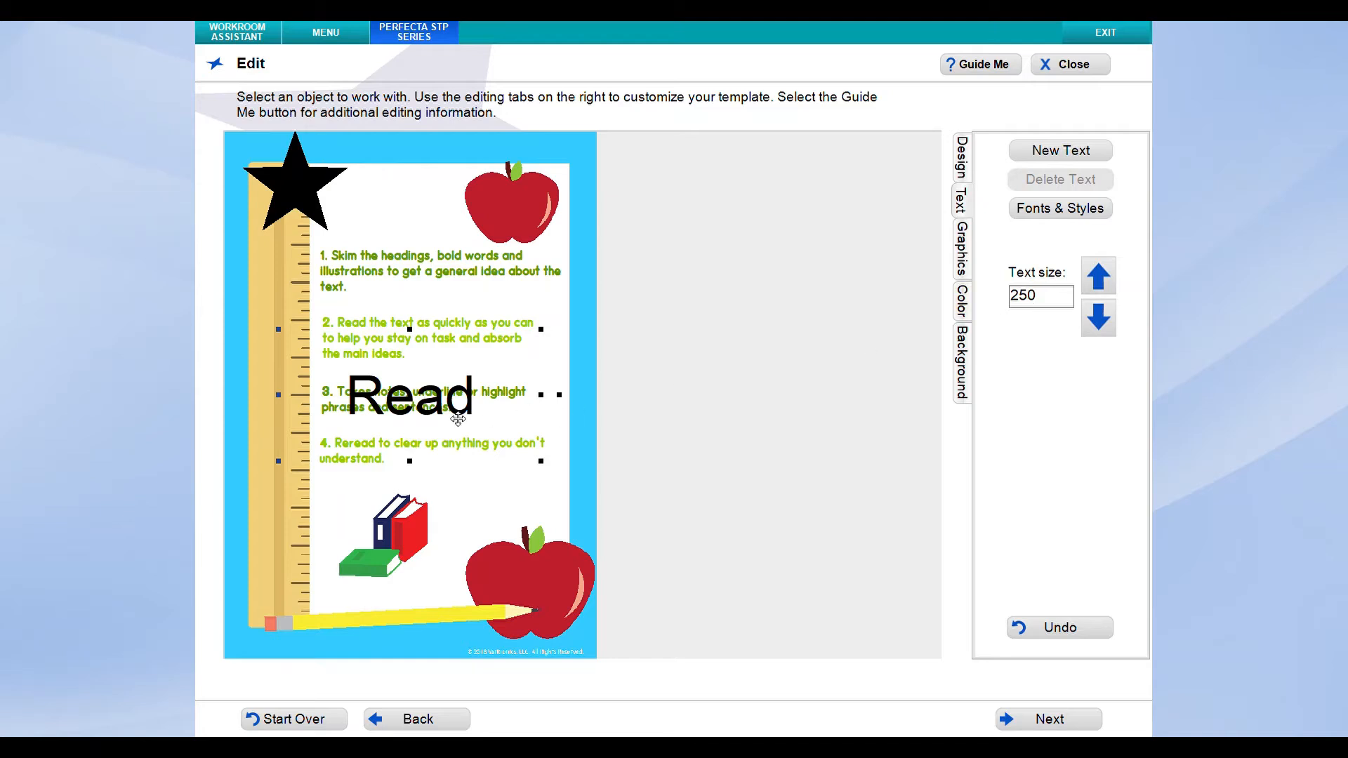
pyautogui.moveTo(430, 415); pyautogui.dragTo(420, 223)
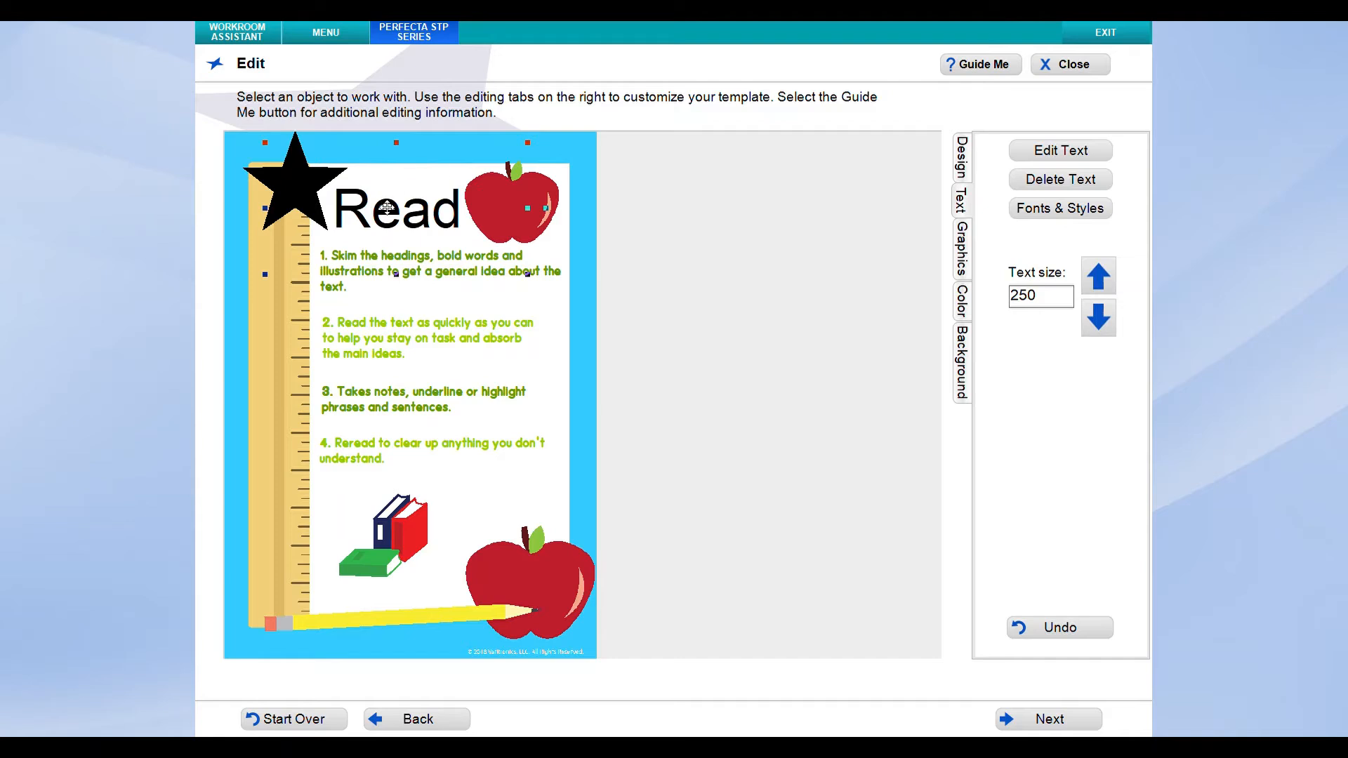
pyautogui.click(731, 389)
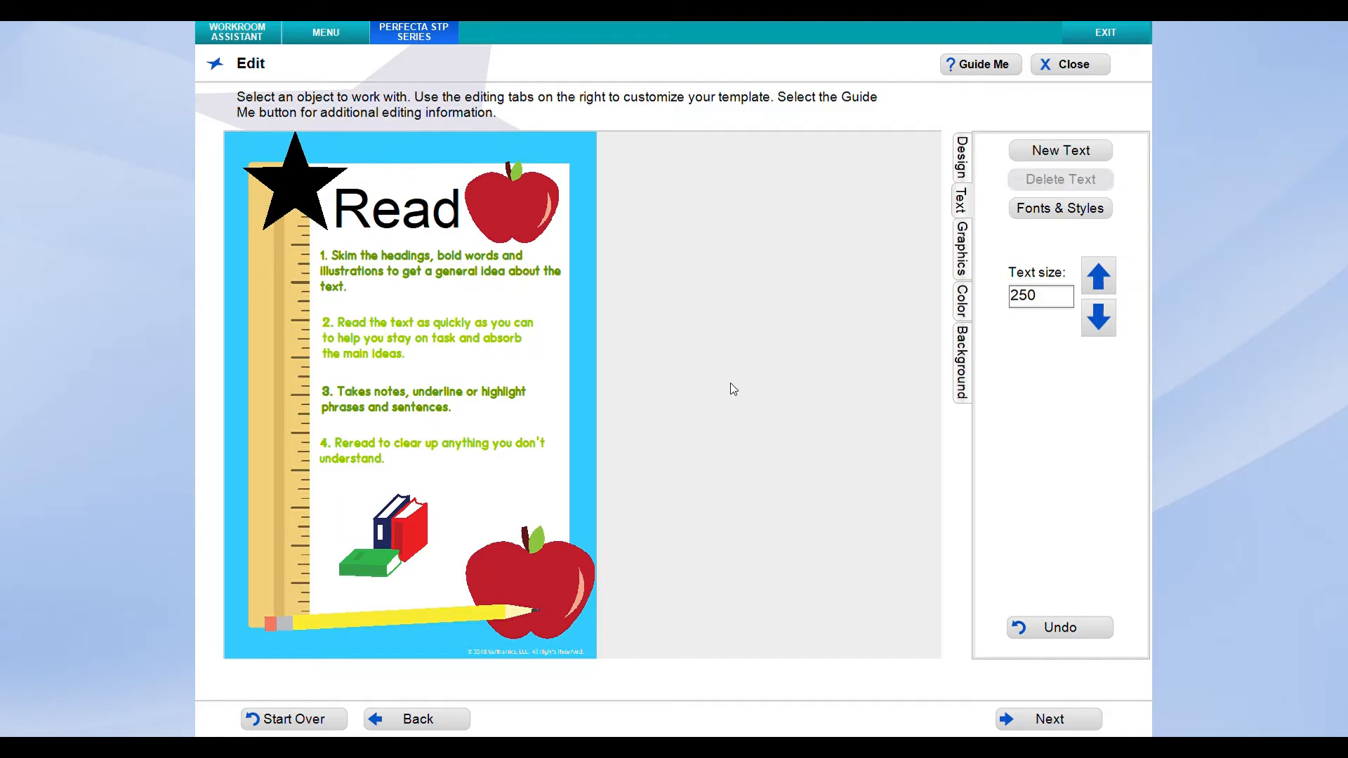
# Change the font of the "Read" heading to Cricket.
pyautogui.click(452, 265)
pyautogui.click(433, 342)
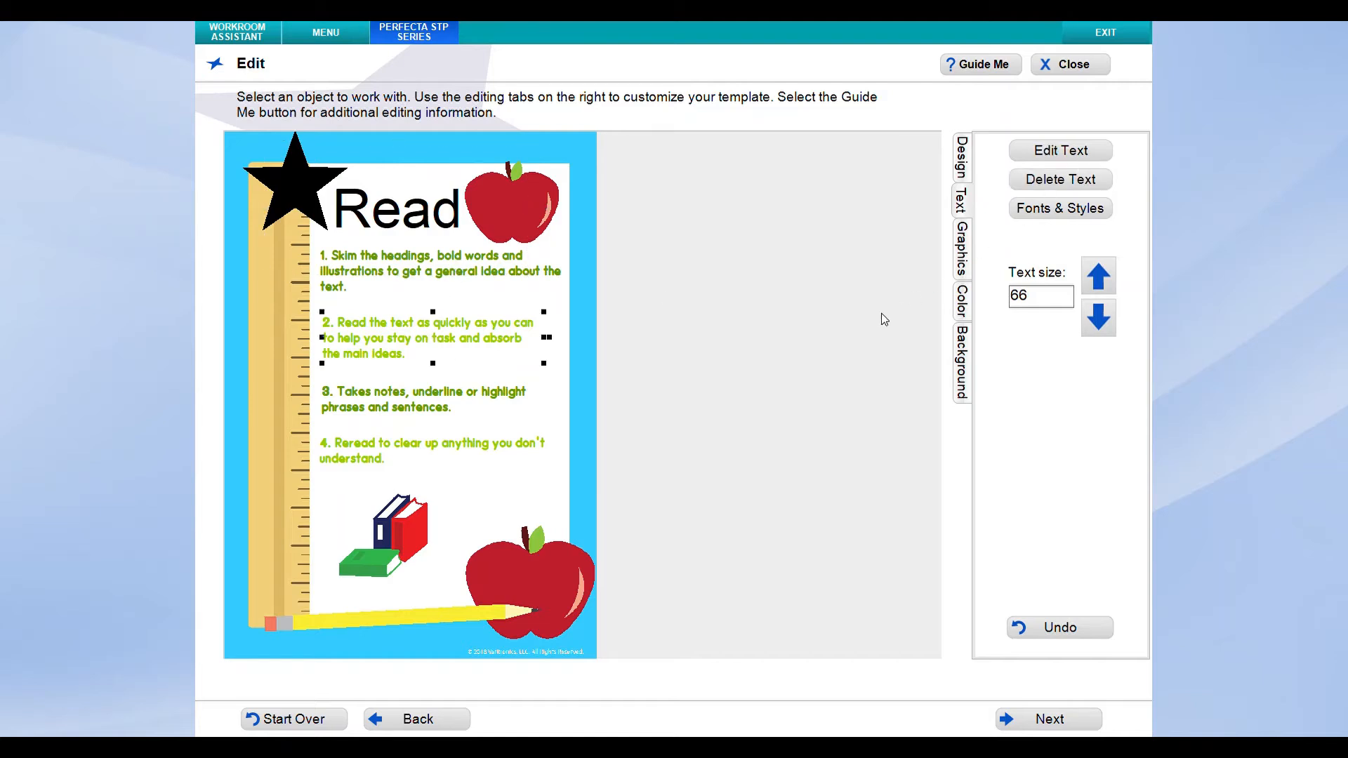
pyautogui.click(907, 284)
pyautogui.click(438, 238)
pyautogui.click(1051, 211)
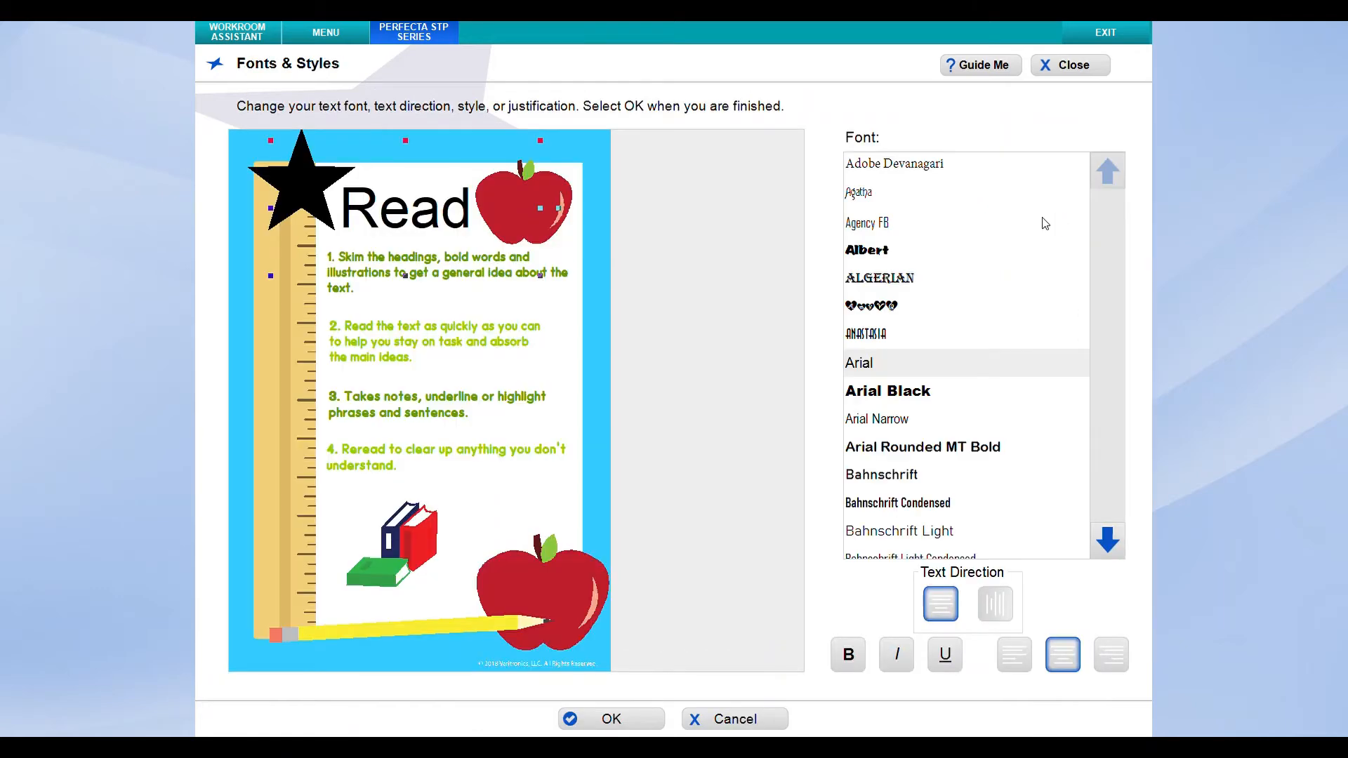
pyautogui.click(1115, 555)
pyautogui.click(1115, 554)
pyautogui.click(1115, 555)
pyautogui.click(1115, 554)
pyautogui.click(1114, 555)
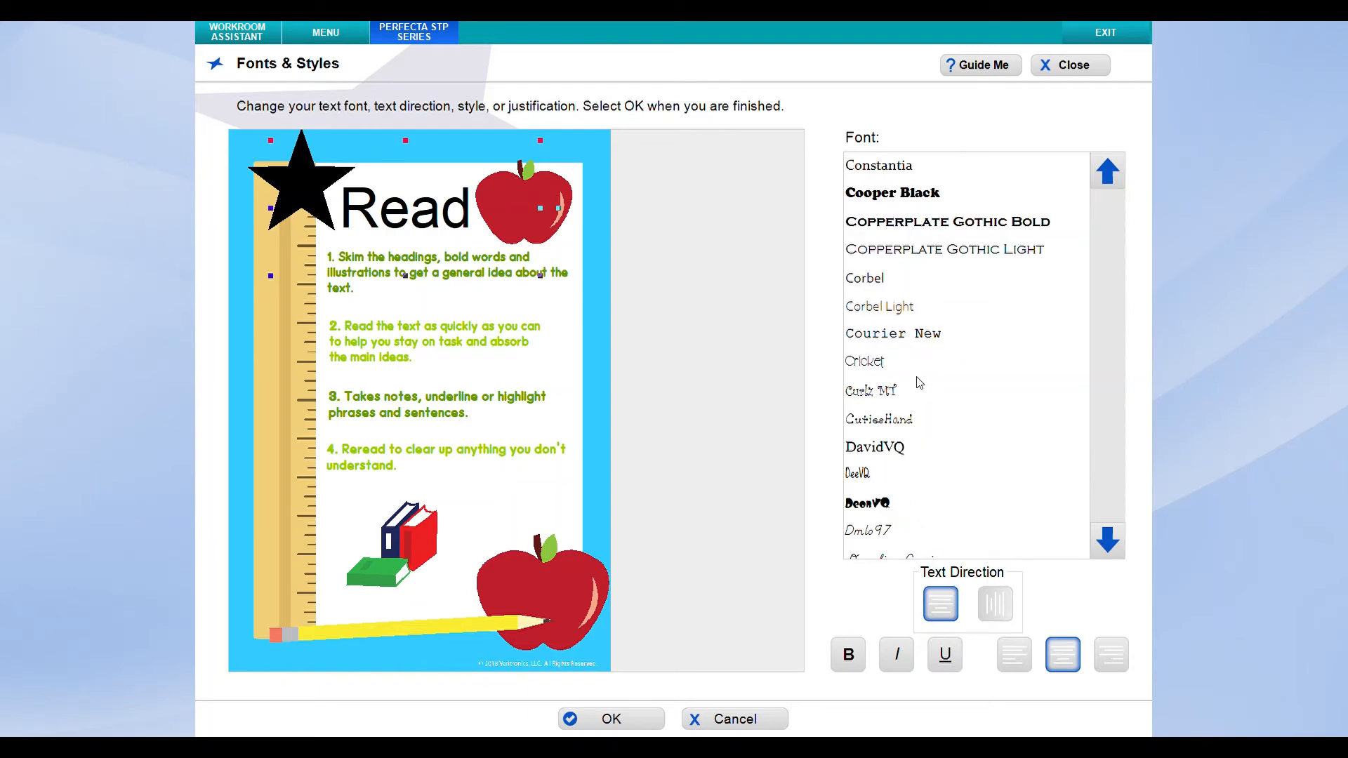
pyautogui.click(887, 361)
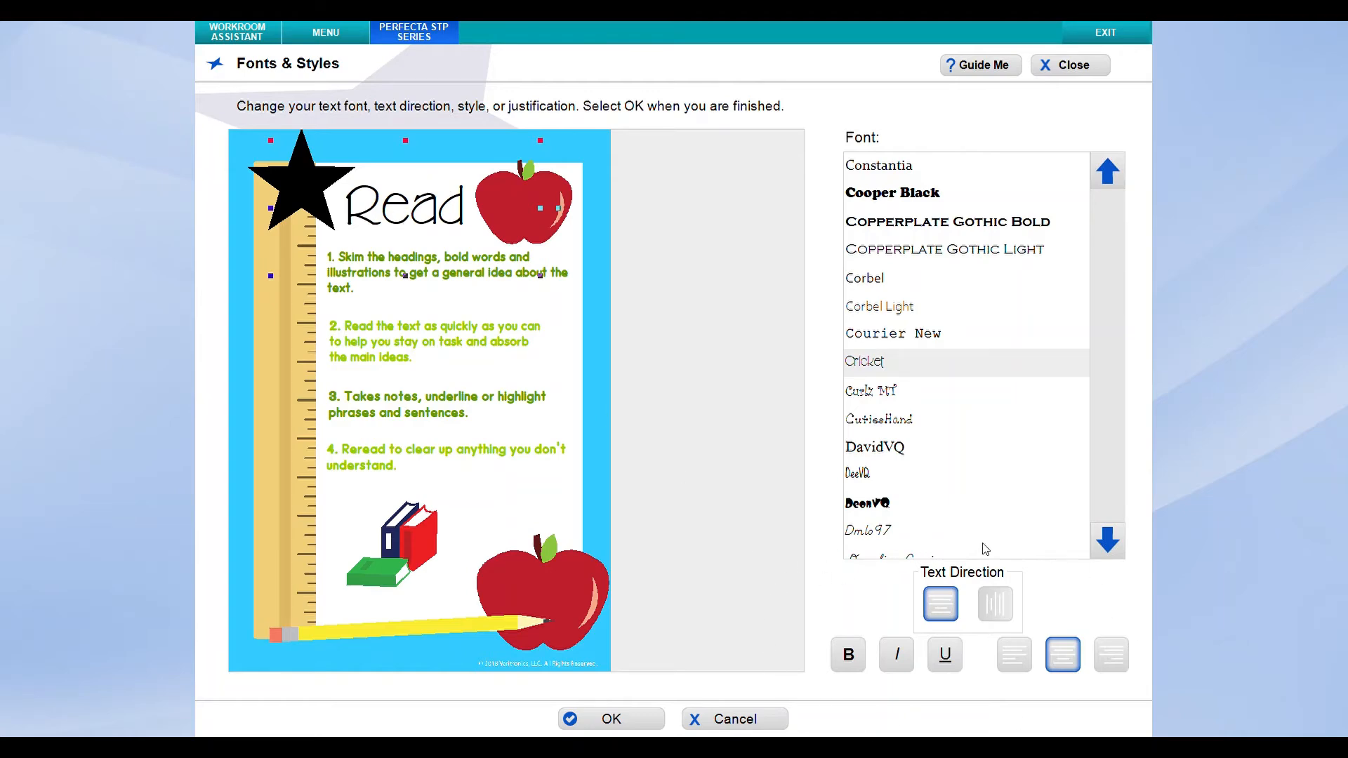
pyautogui.click(621, 719)
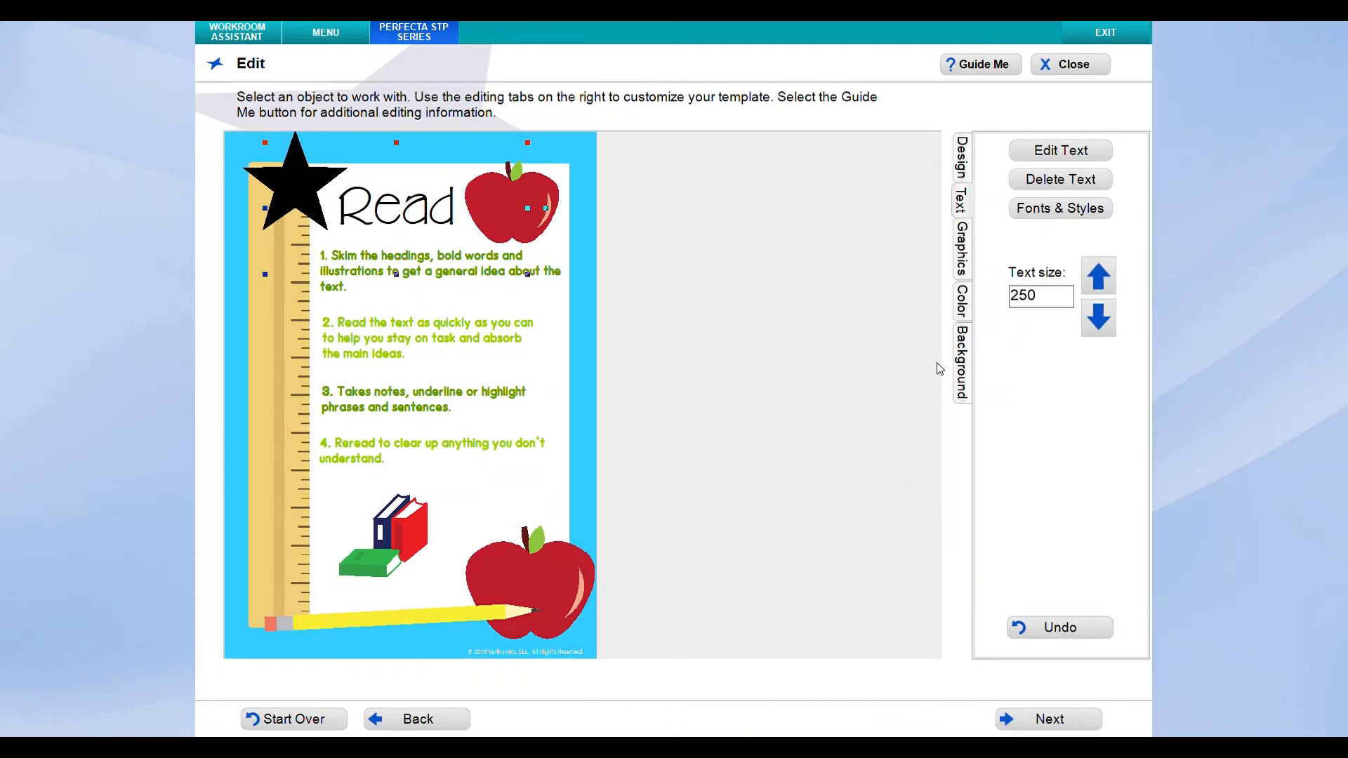
# Color the "Read" heading red using the standard colors and shift it slightly toward the upper apple.
pyautogui.click(961, 301)
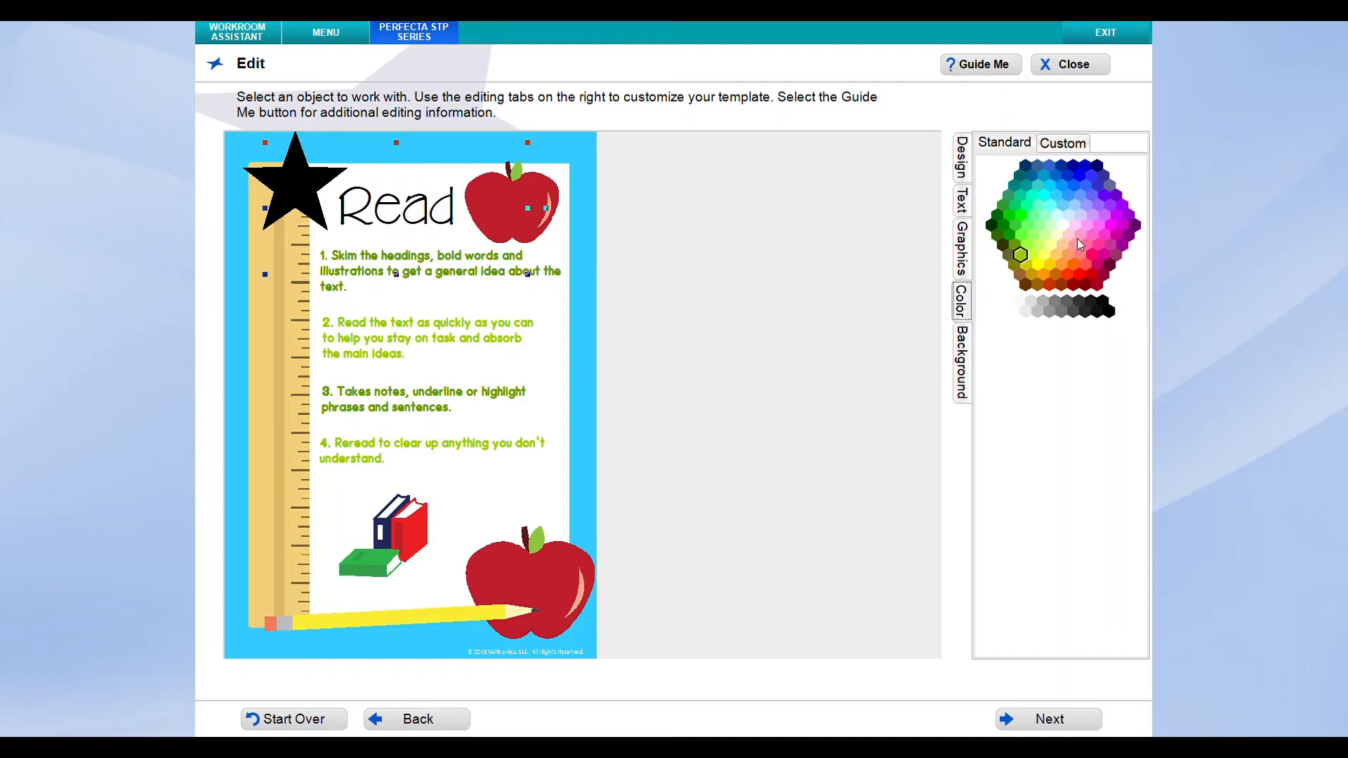
pyautogui.click(418, 217)
pyautogui.click(1079, 273)
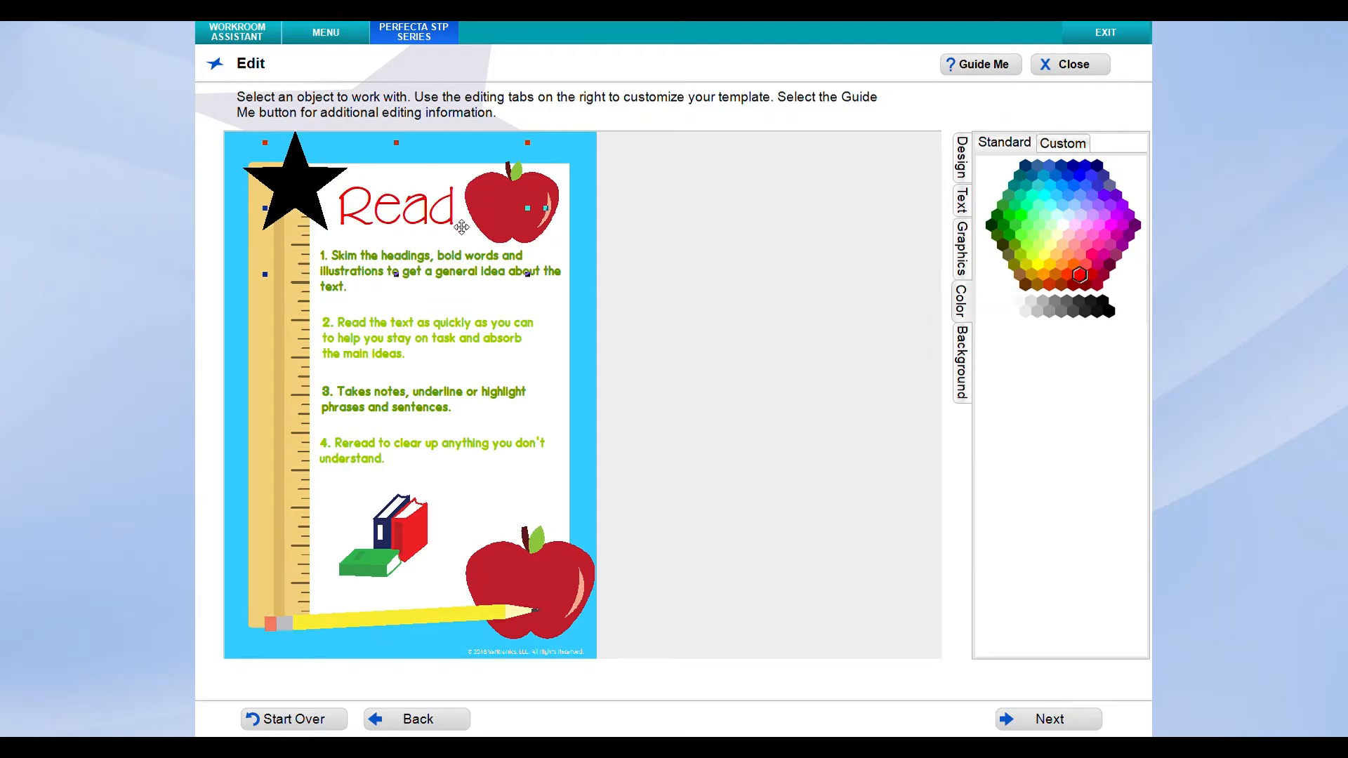
pyautogui.moveTo(440, 216); pyautogui.dragTo(469, 220)
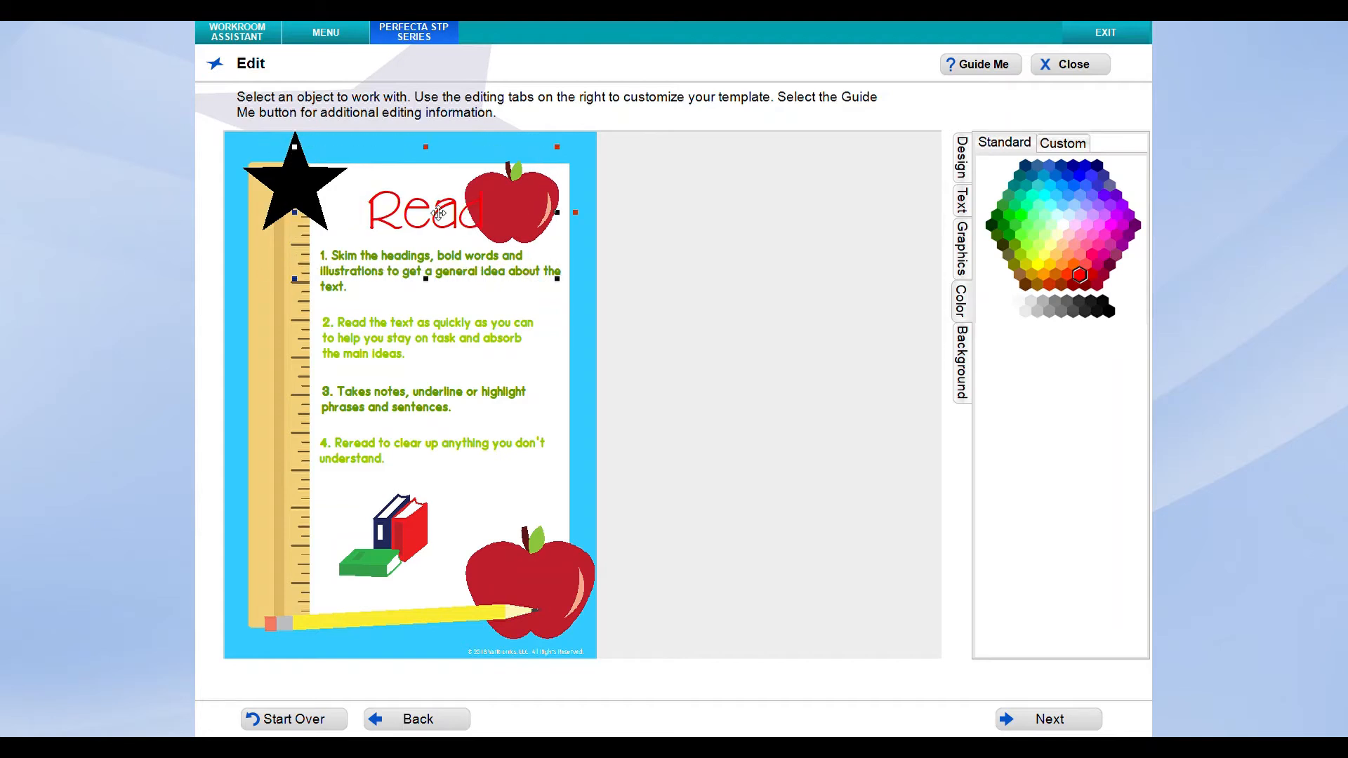
# Color the star blue and move the "Read" heading back into the gap between the star and the upper apple.
pyautogui.click(298, 195)
pyautogui.click(1074, 185)
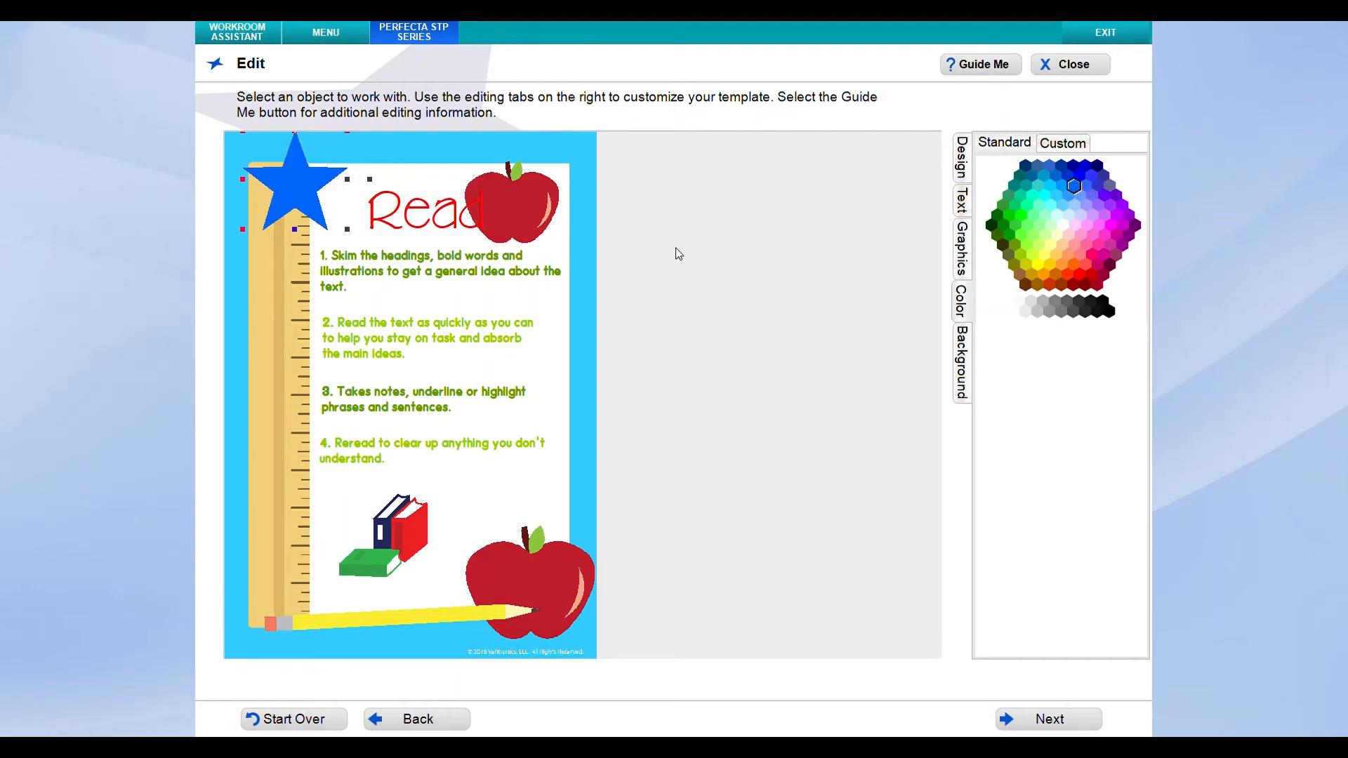
pyautogui.click(720, 259)
pyautogui.click(441, 213)
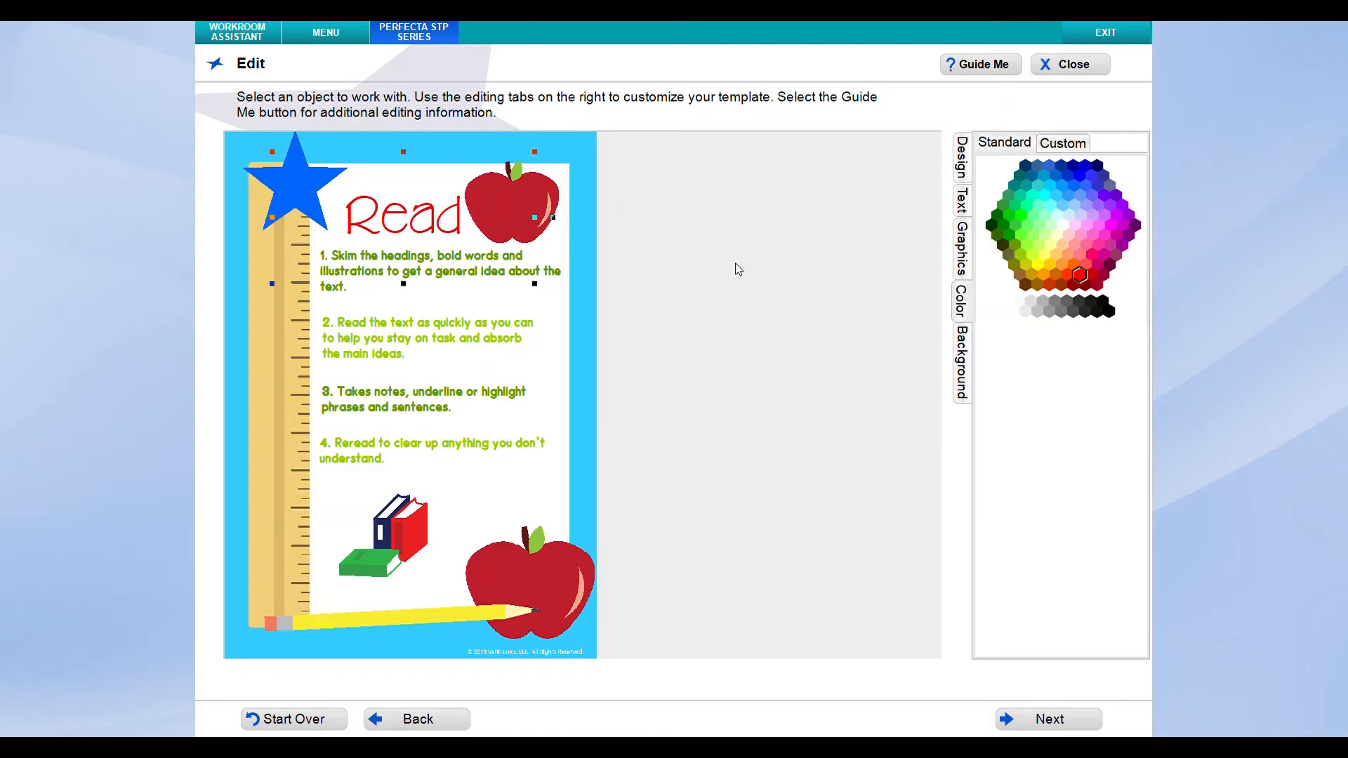
pyautogui.click(1059, 148)
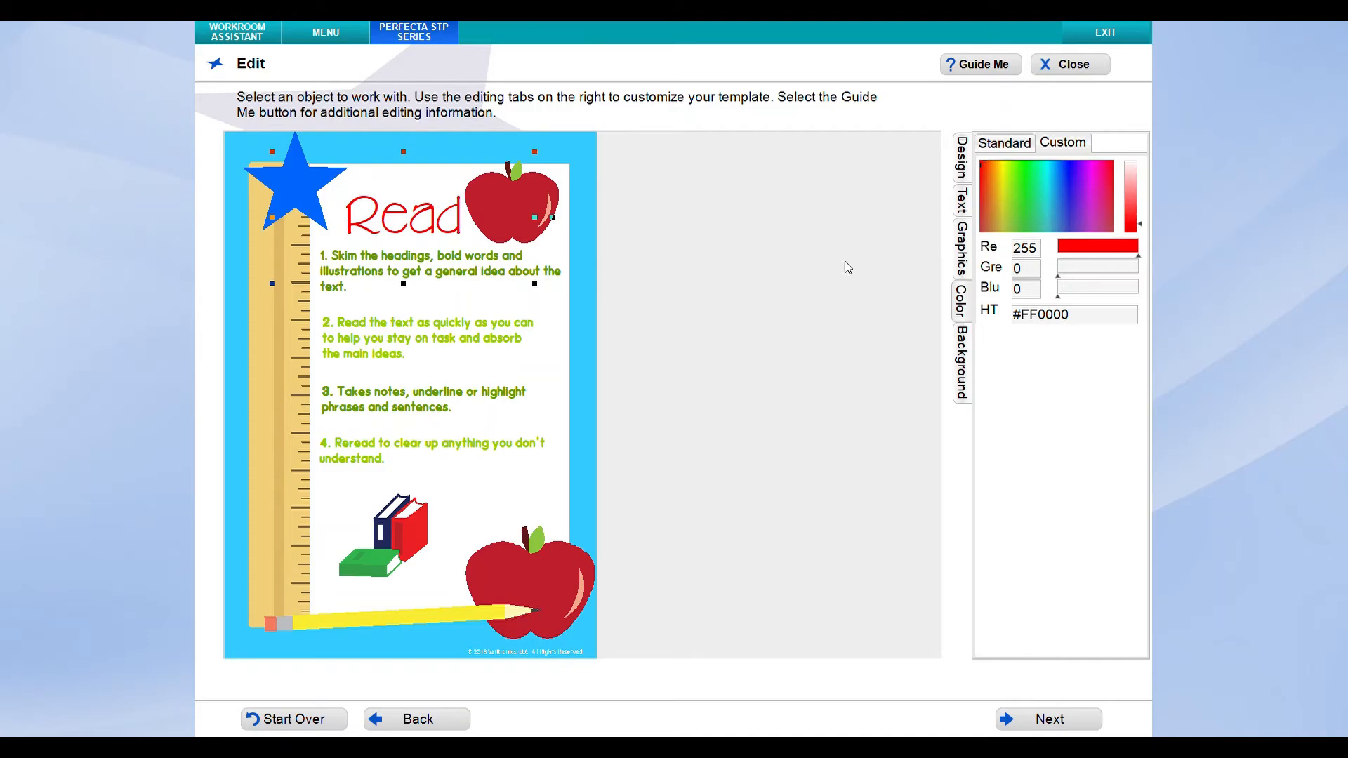
# Change the poster background to pink, try the horizontal gradient, and apply a vertical gradient.
pyautogui.click(963, 358)
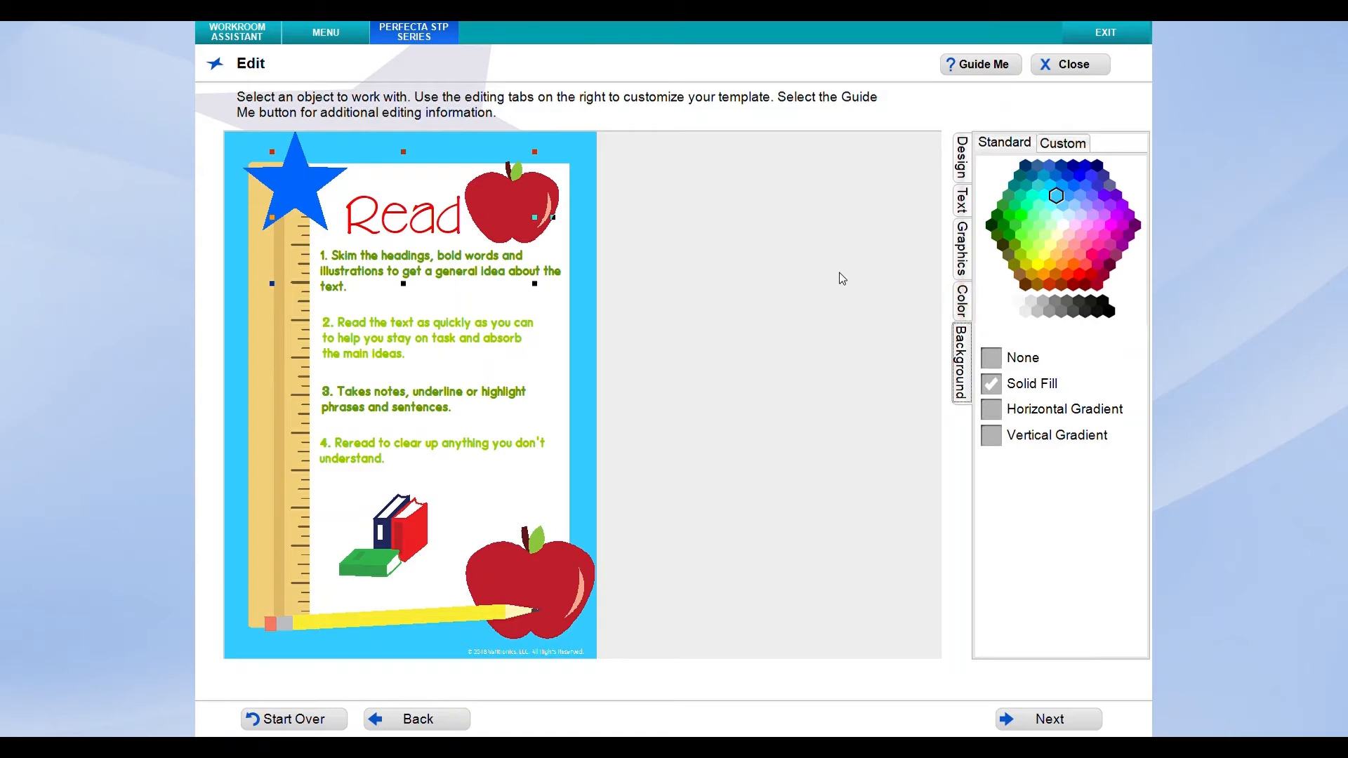
pyautogui.click(789, 330)
pyautogui.click(1099, 248)
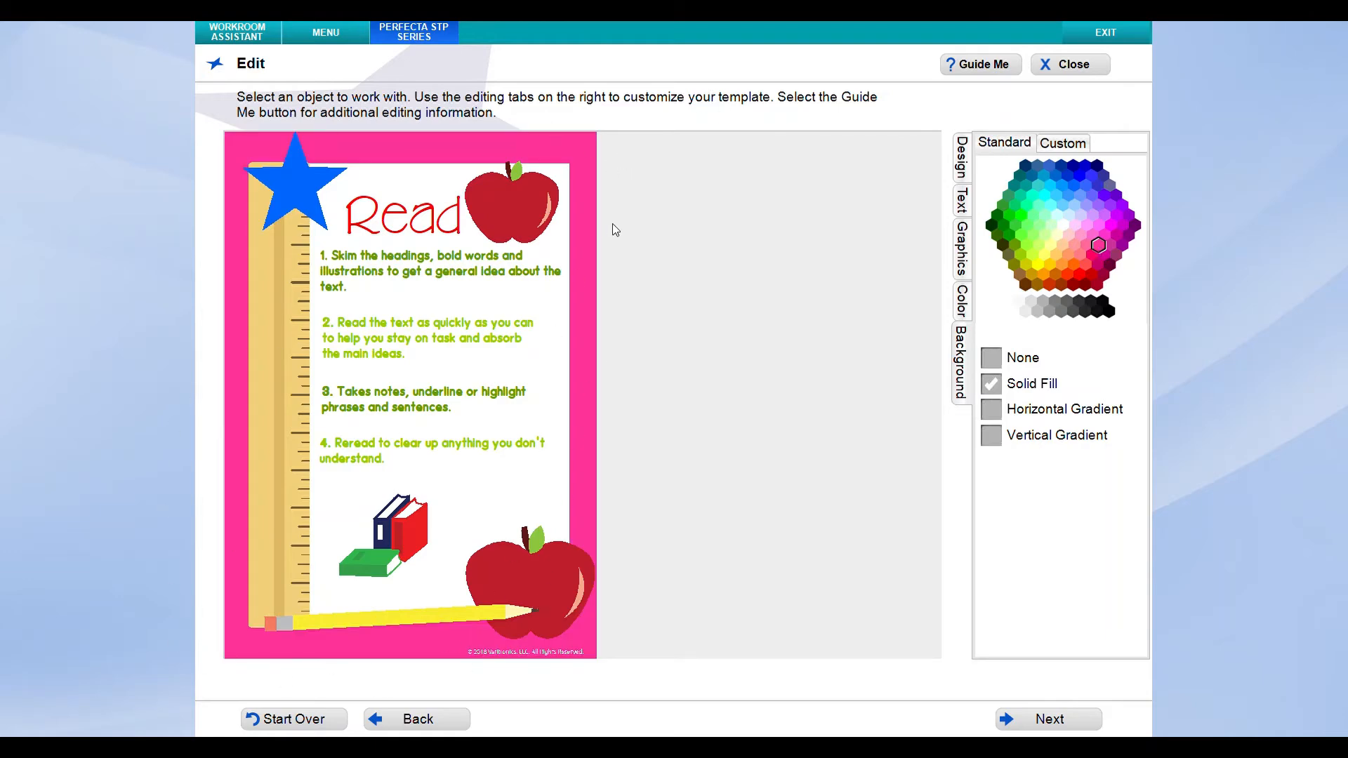
pyautogui.click(1004, 410)
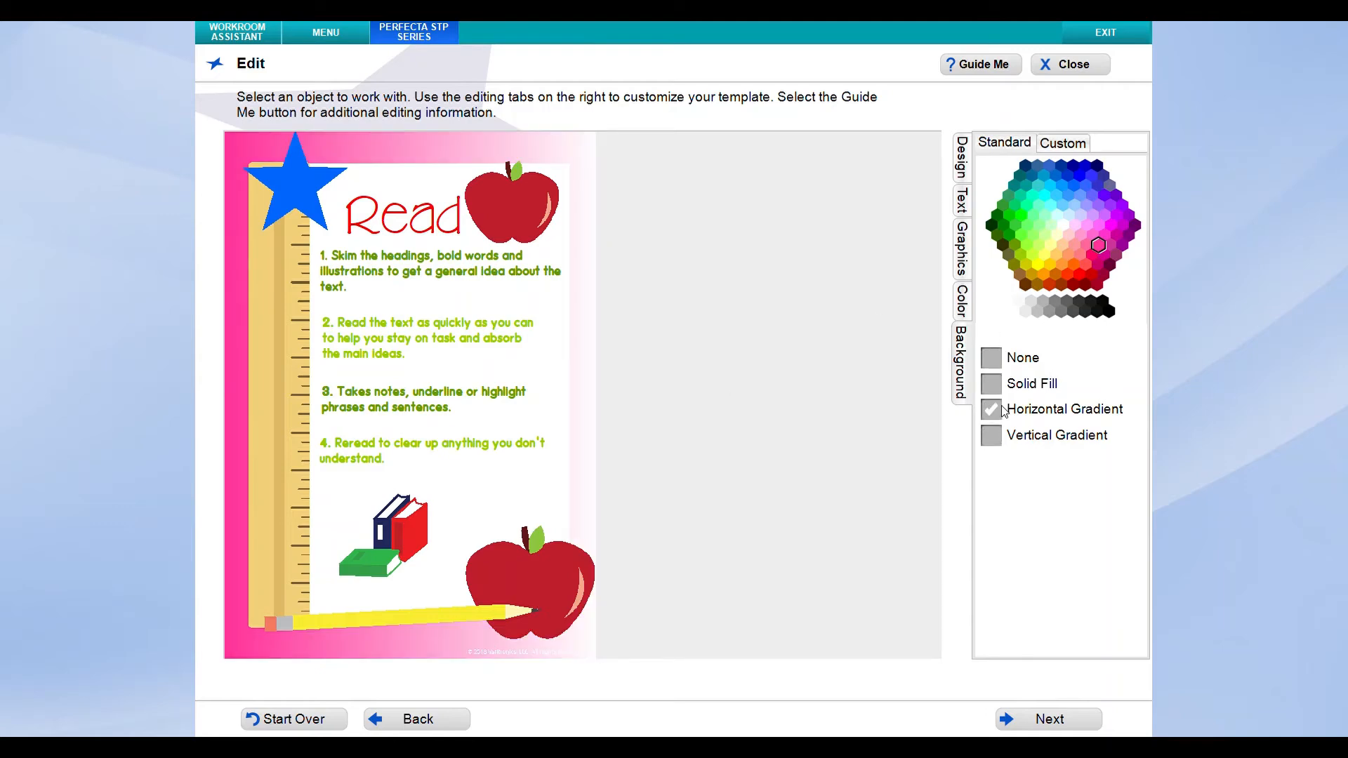
pyautogui.click(992, 438)
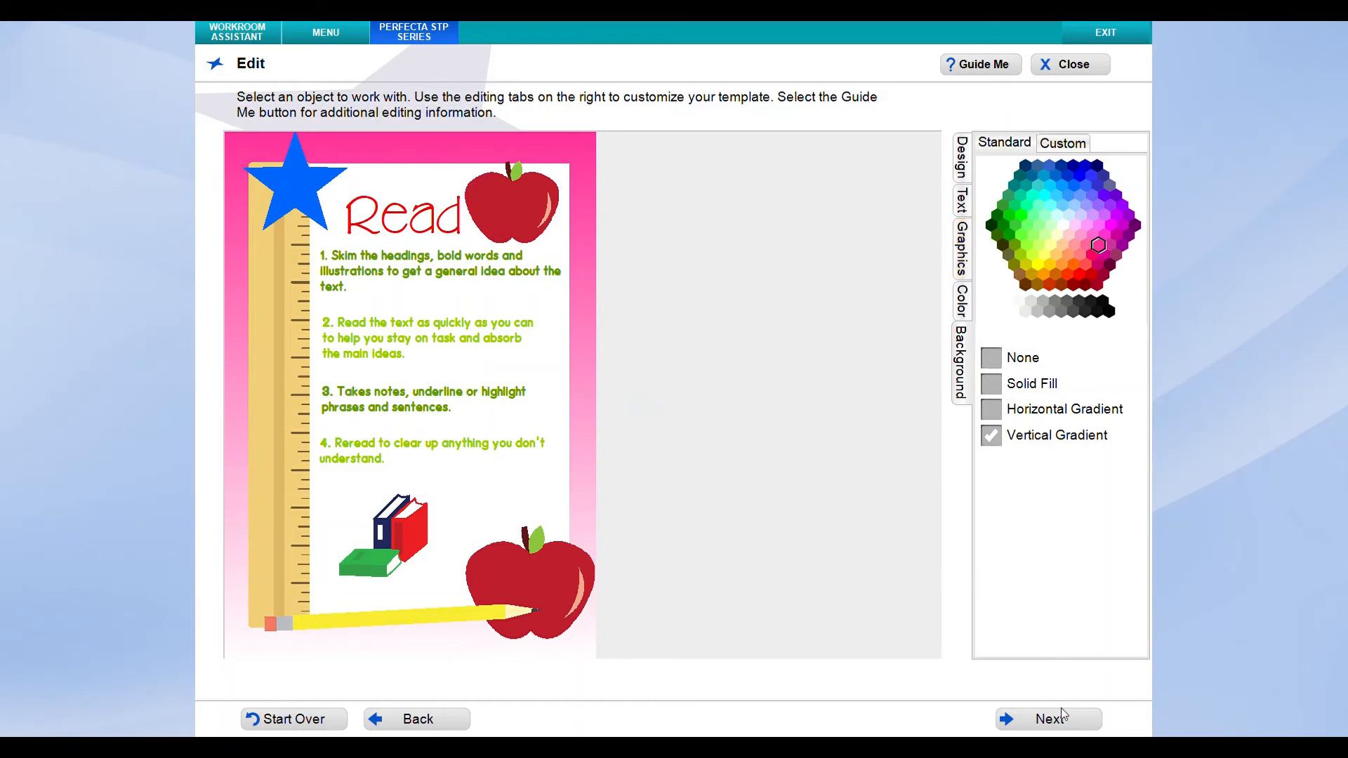
# Save the finished poster under the name "Book" and proceed to its print preview.
pyautogui.click(1051, 727)
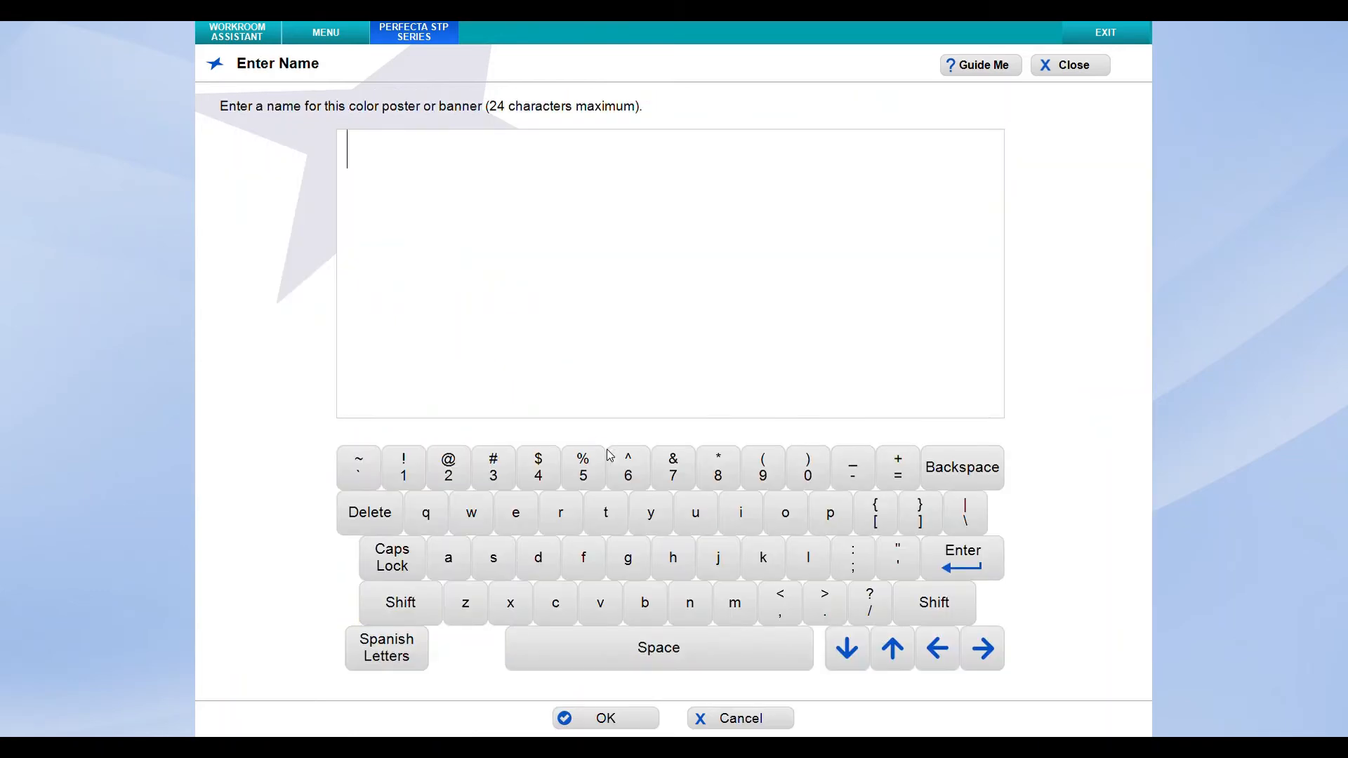
pyautogui.write('Book')
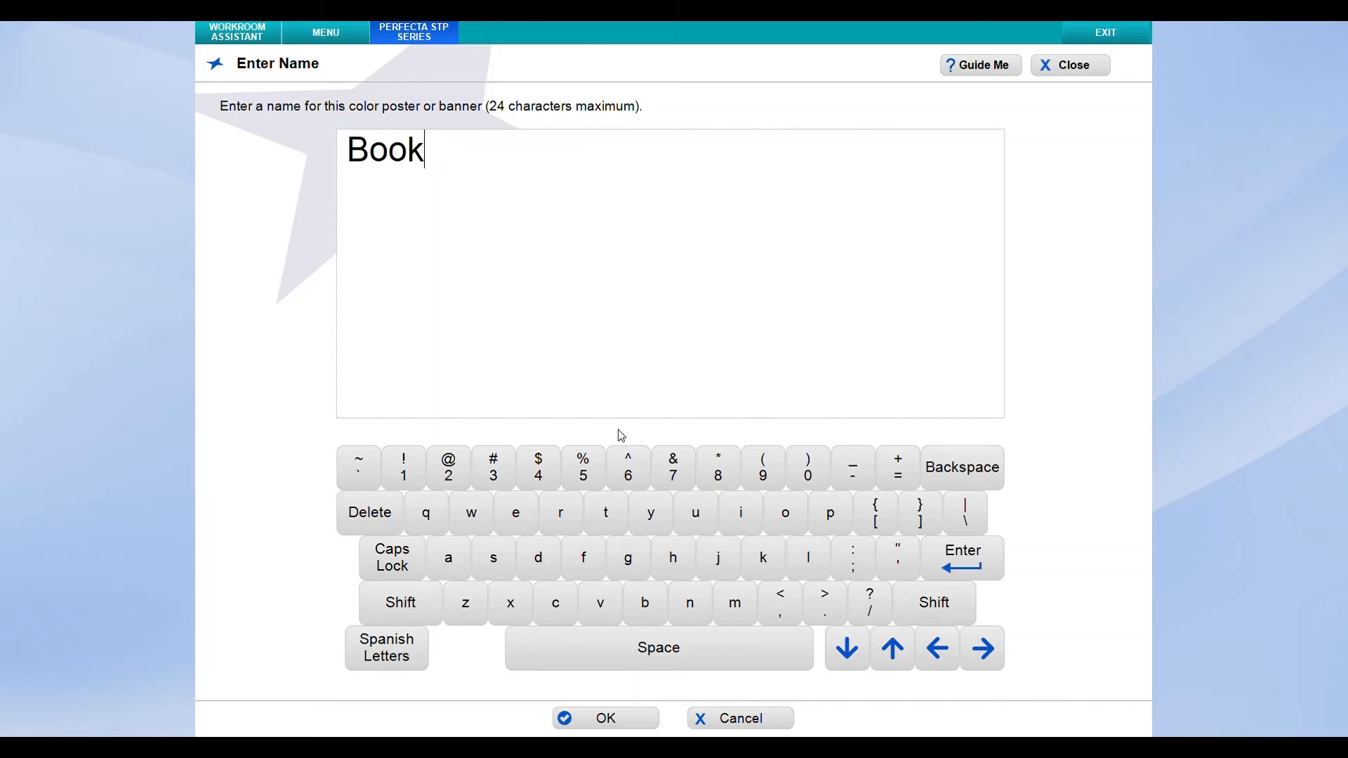
pyautogui.click(606, 718)
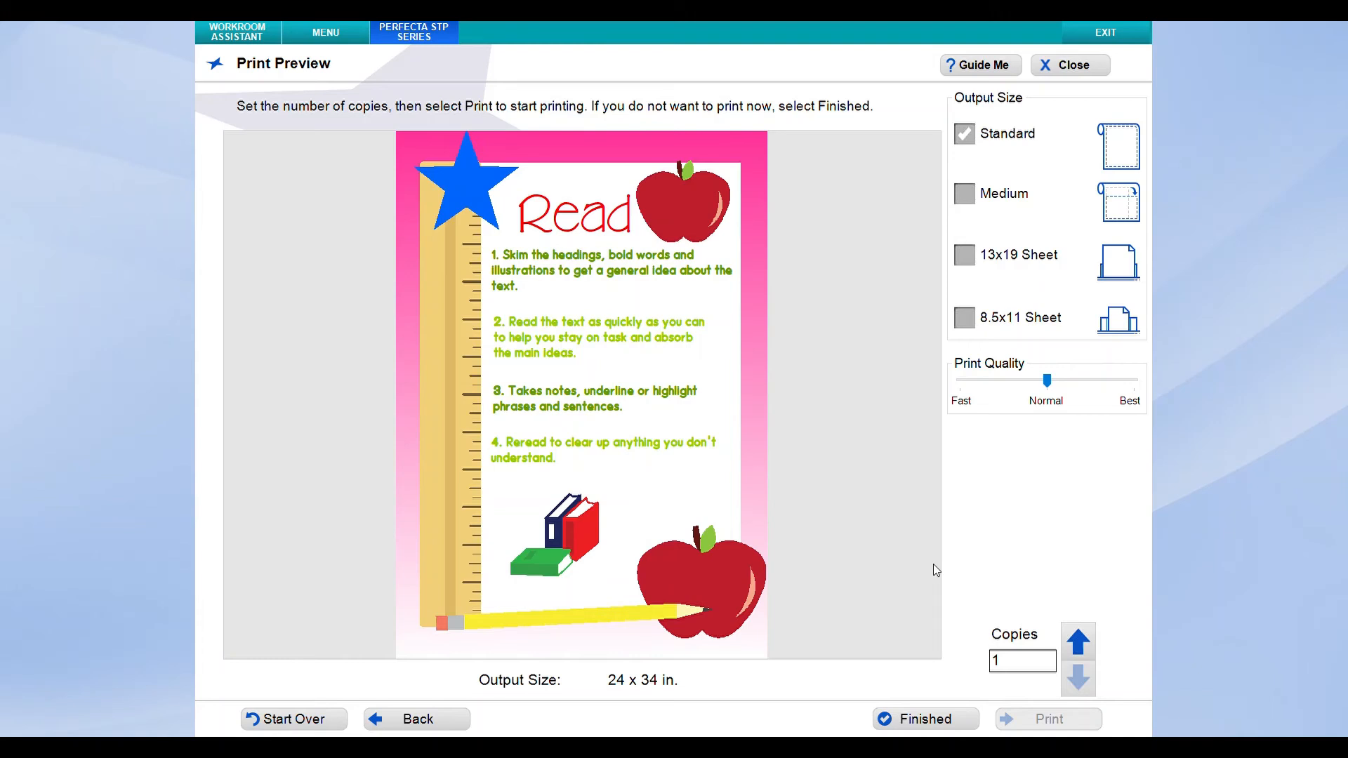
# Leave the print preview, view the saved posters in My Files, and return to the poster search options.
pyautogui.click(274, 727)
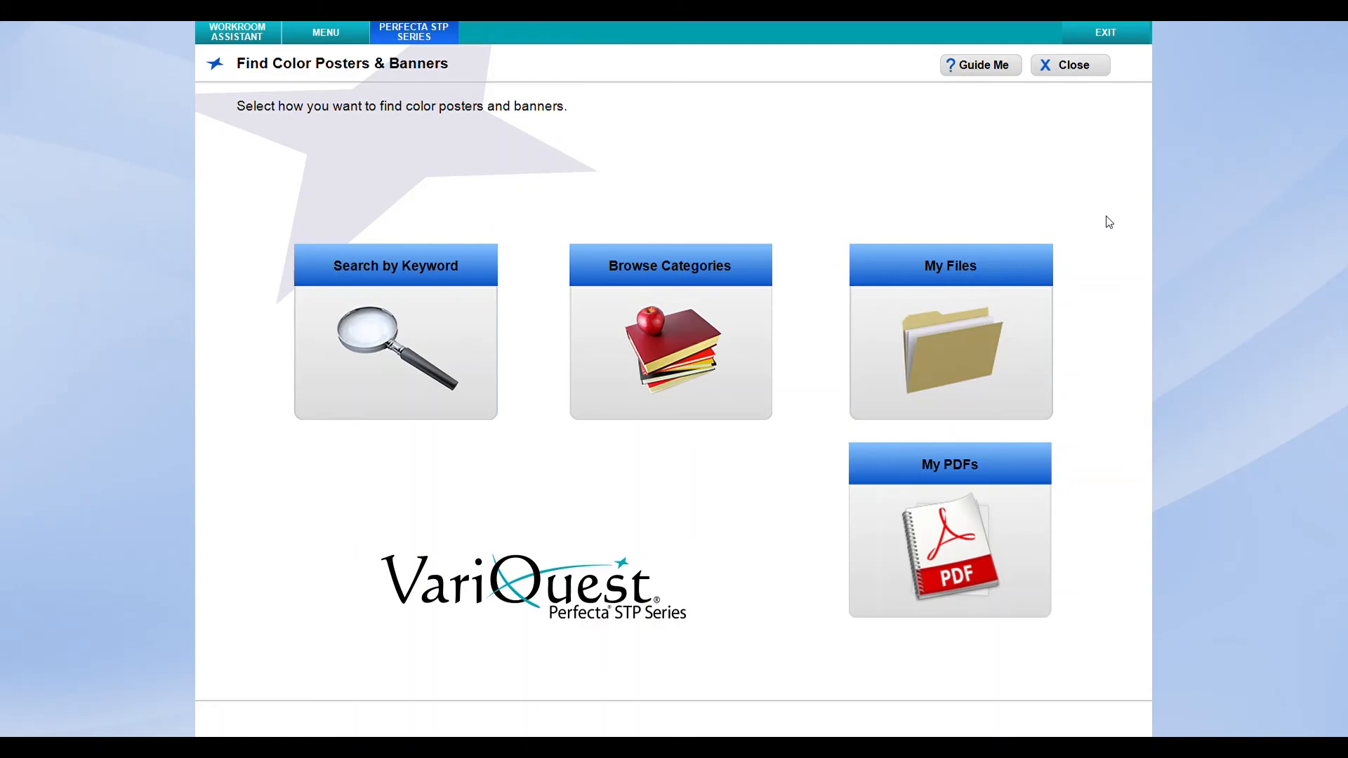
pyautogui.click(937, 314)
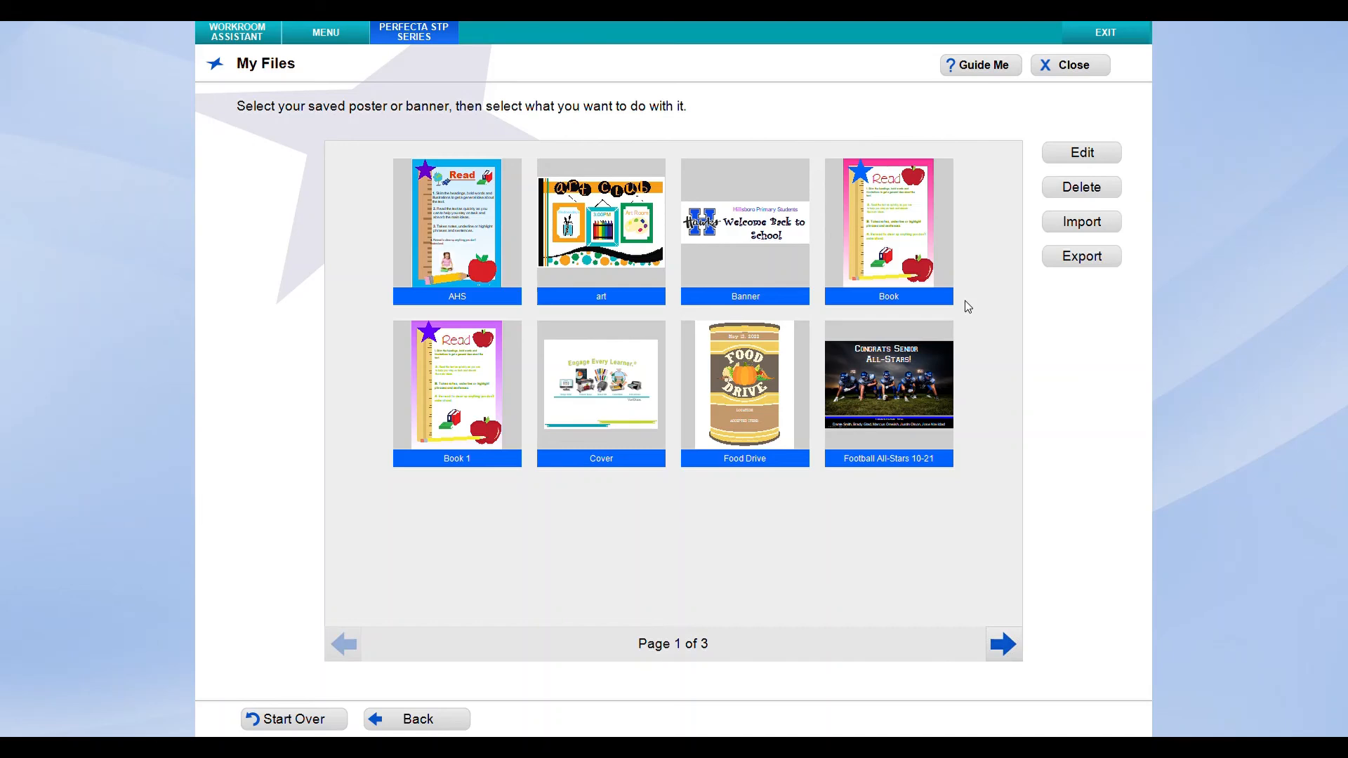
pyautogui.click(307, 727)
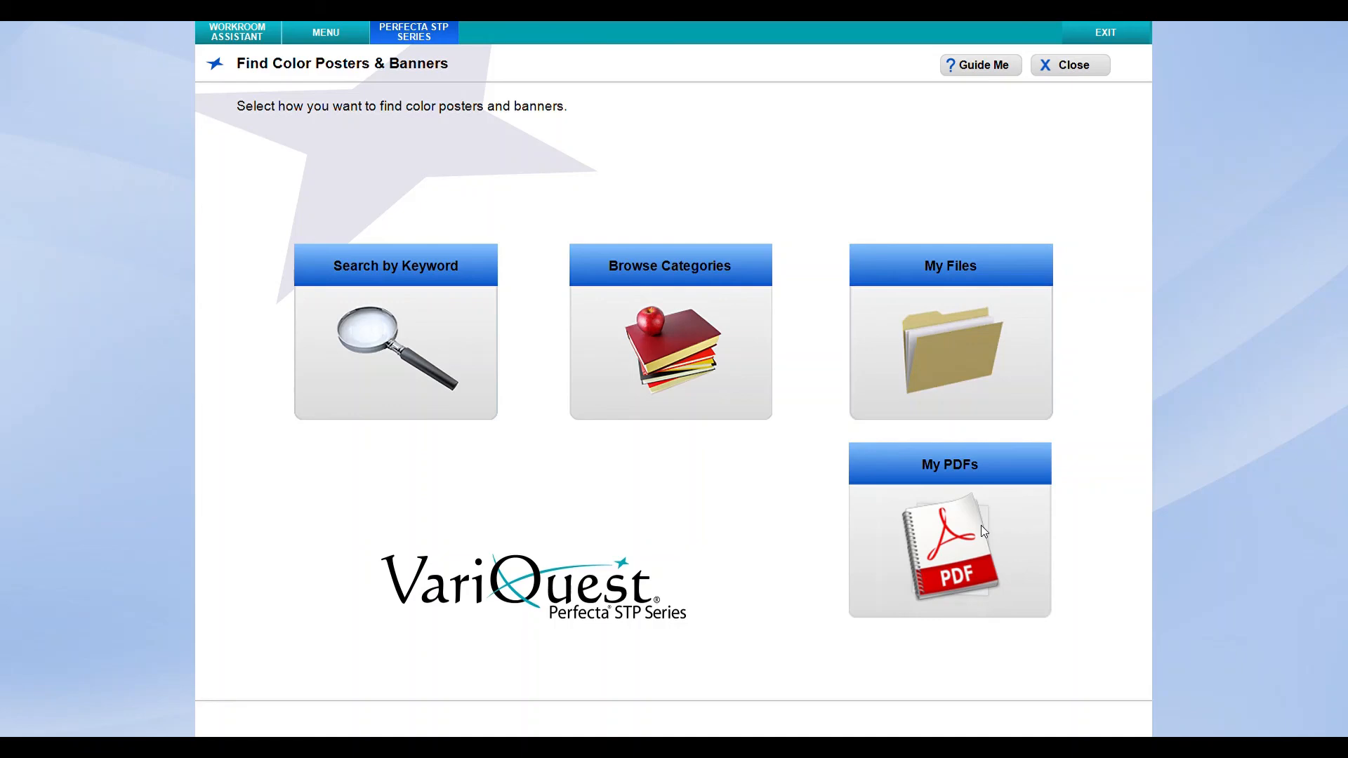
# Close the Perfecta module and view the School Information and Name Lists in the Workroom Assistant setup without changing them.
pyautogui.click(1074, 65)
pyautogui.click(234, 34)
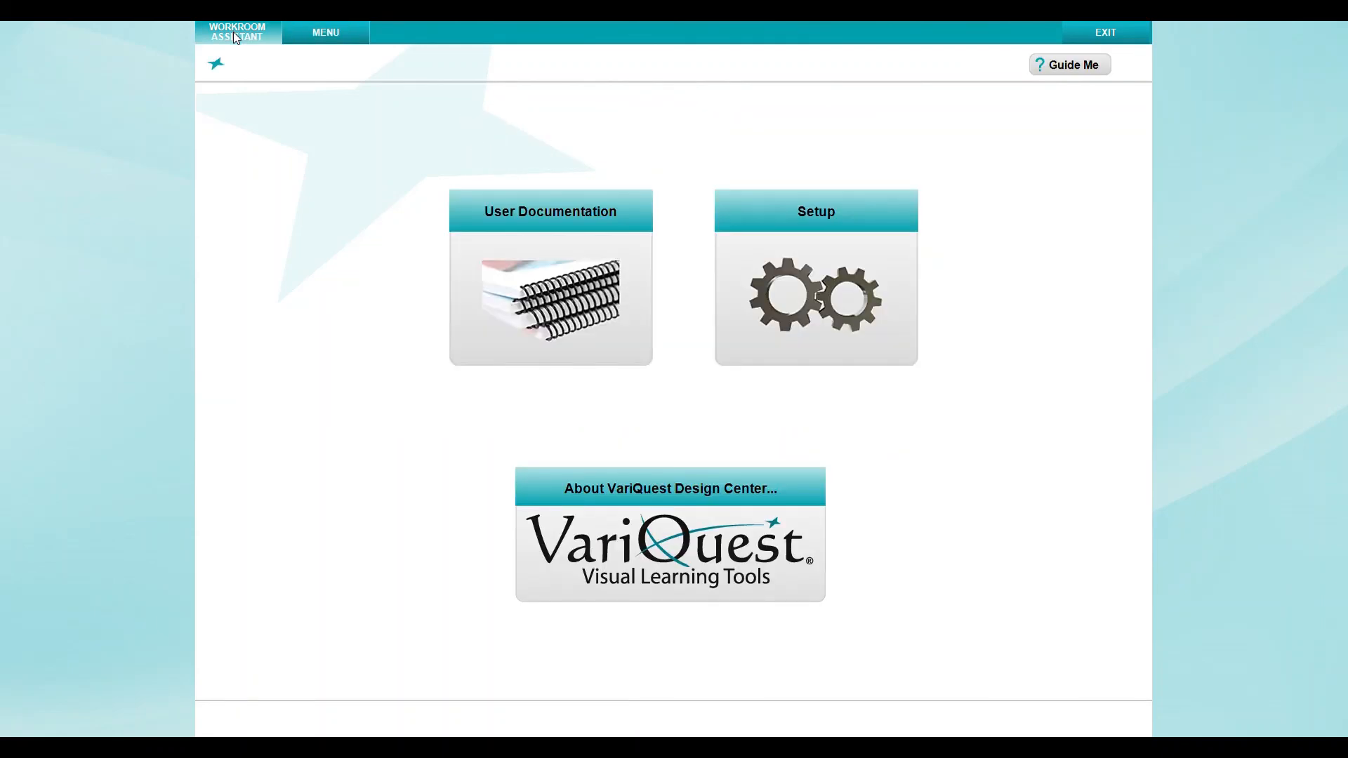
pyautogui.click(846, 241)
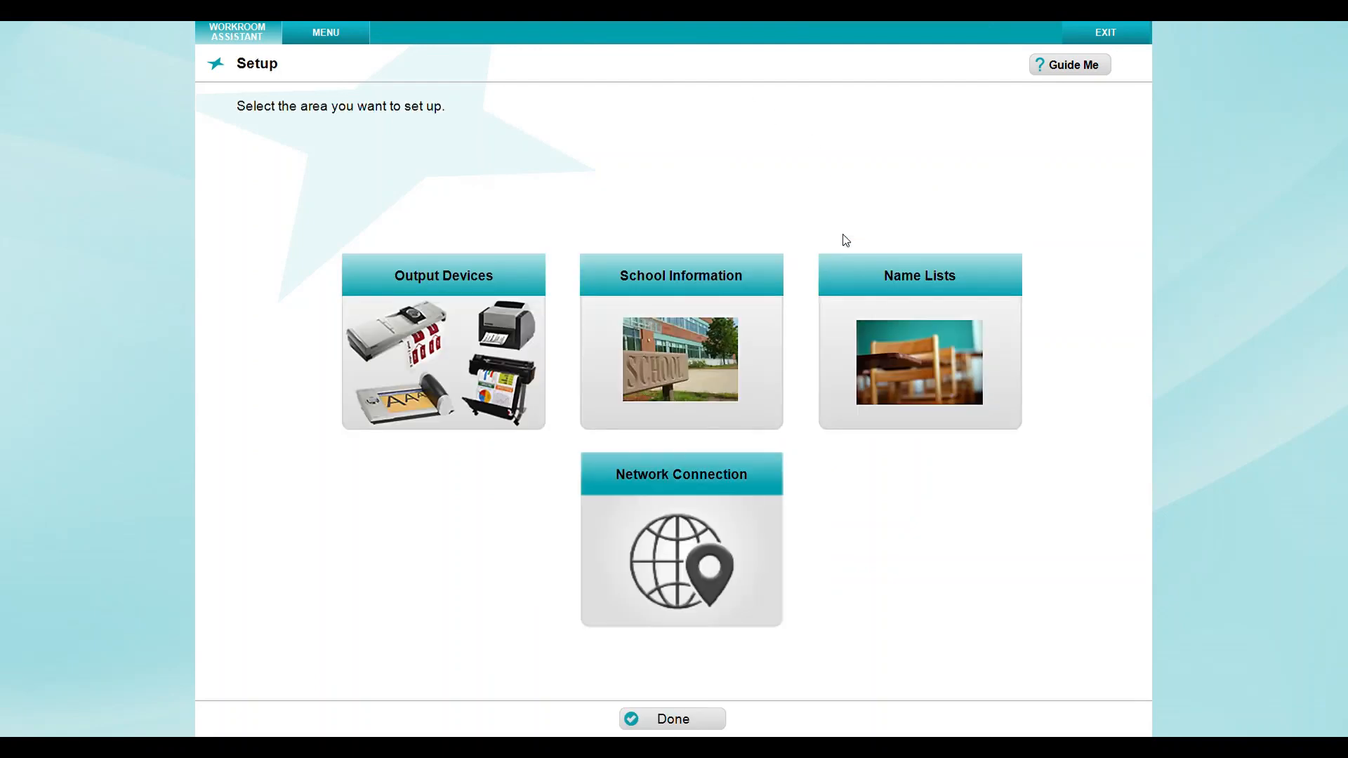
pyautogui.click(695, 323)
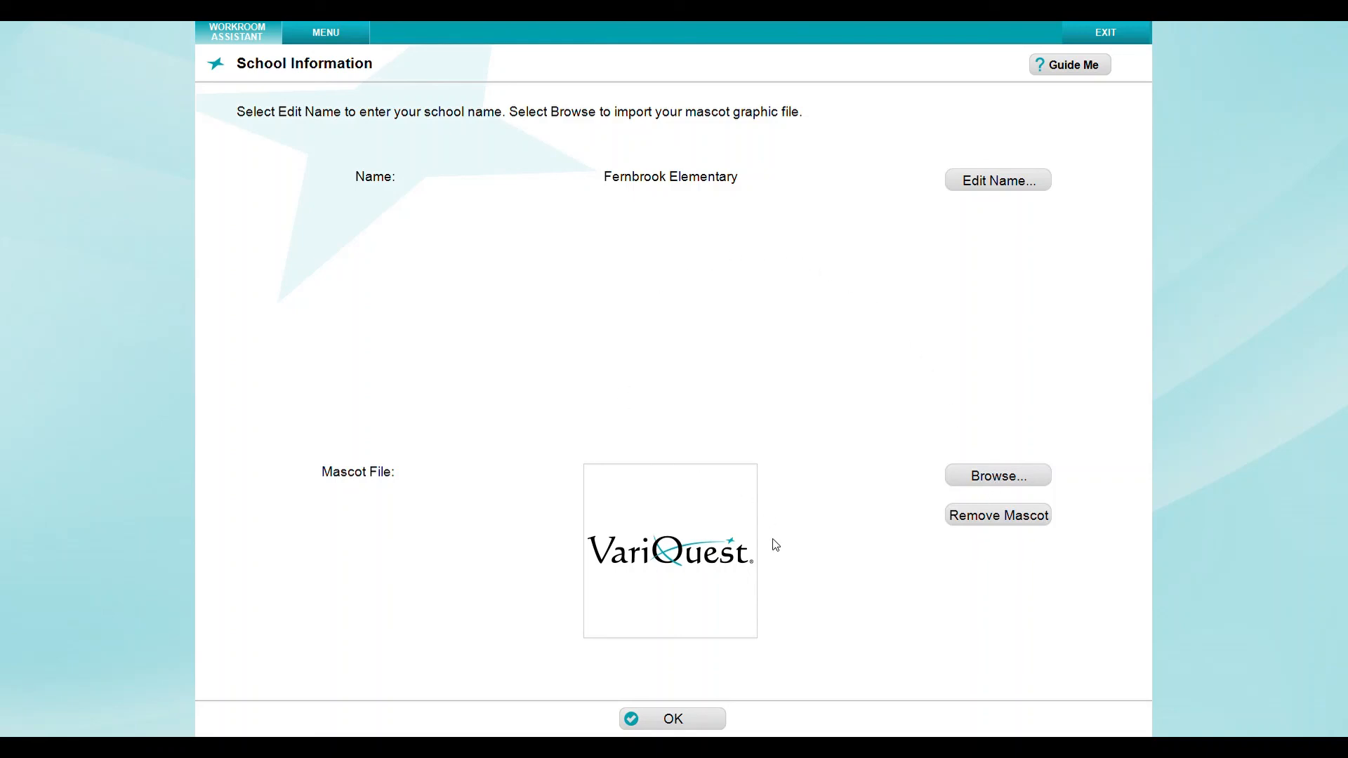
pyautogui.click(684, 723)
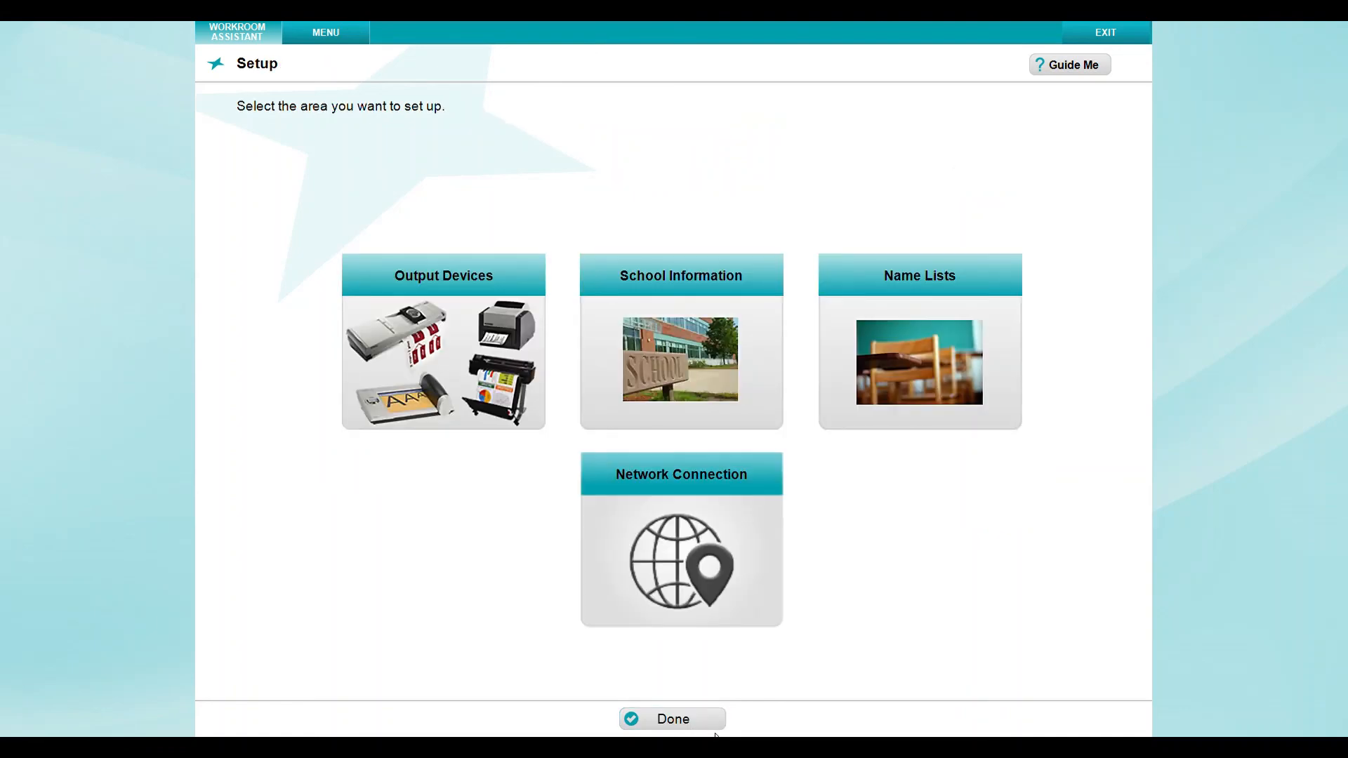
pyautogui.click(997, 357)
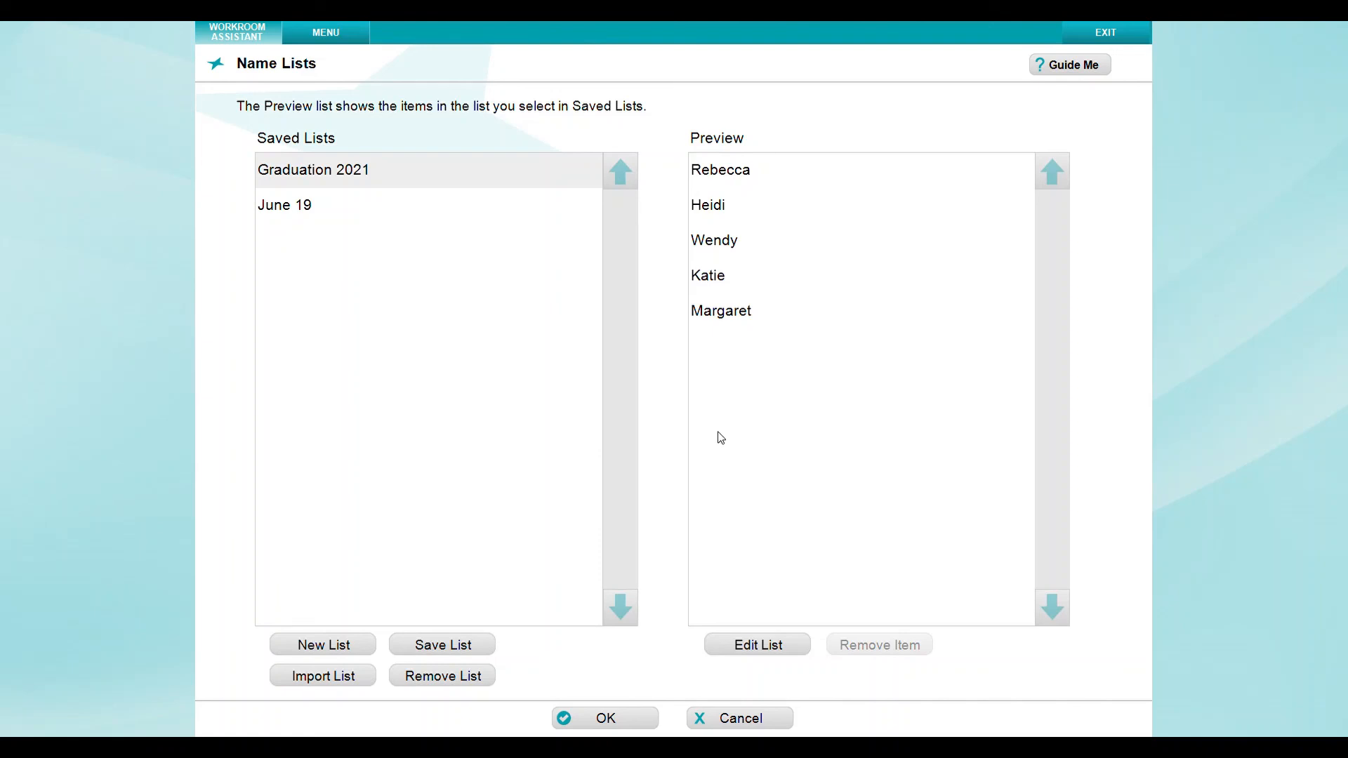
pyautogui.click(714, 718)
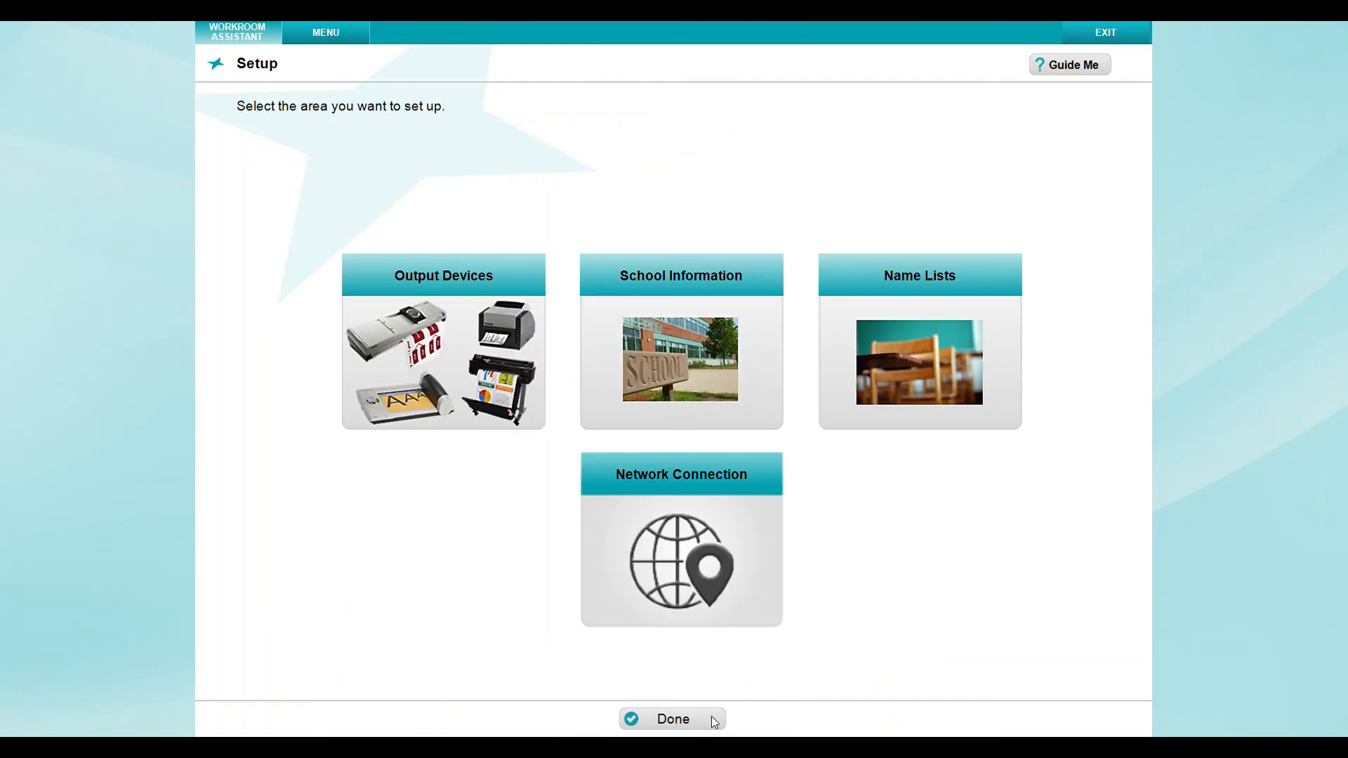
pyautogui.click(660, 720)
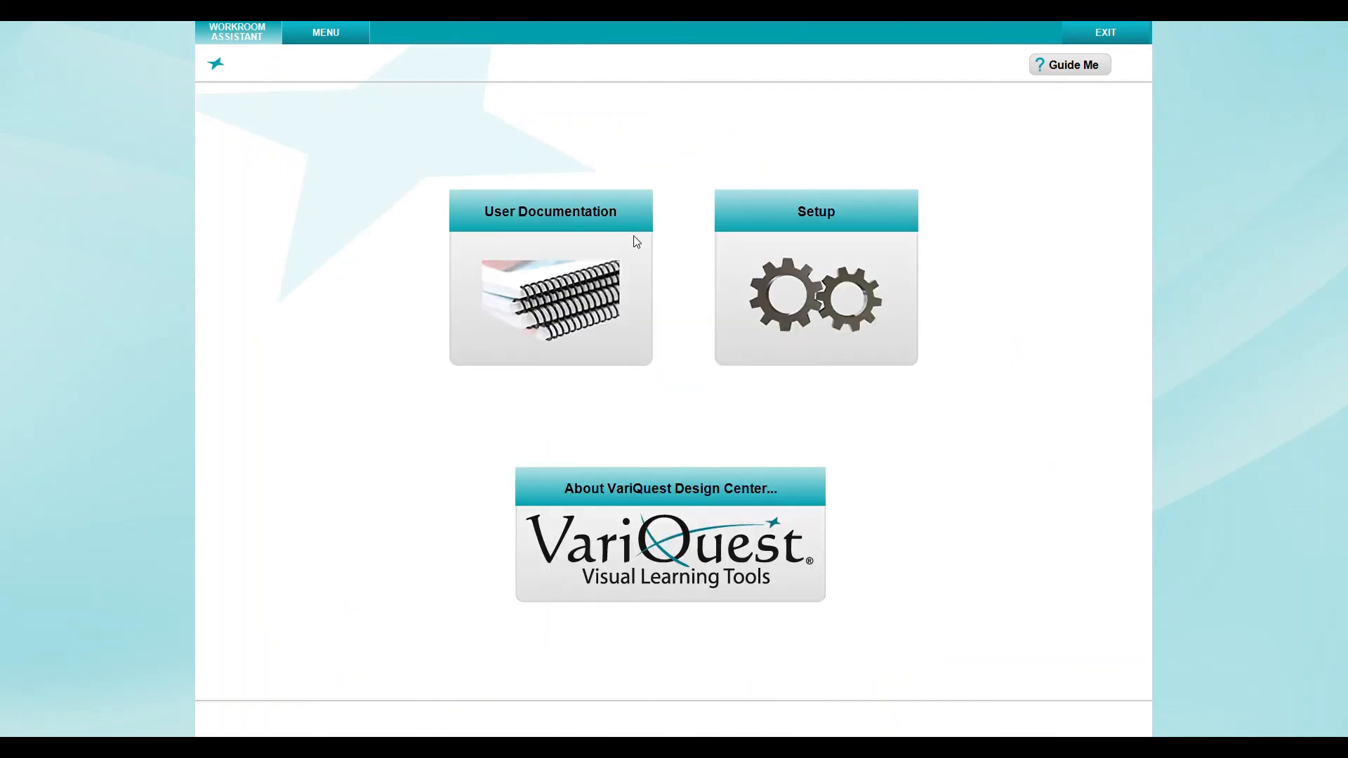
# View the user documentation available for the Perfecta STP Series and return to the Workroom Assistant start page.
pyautogui.click(594, 267)
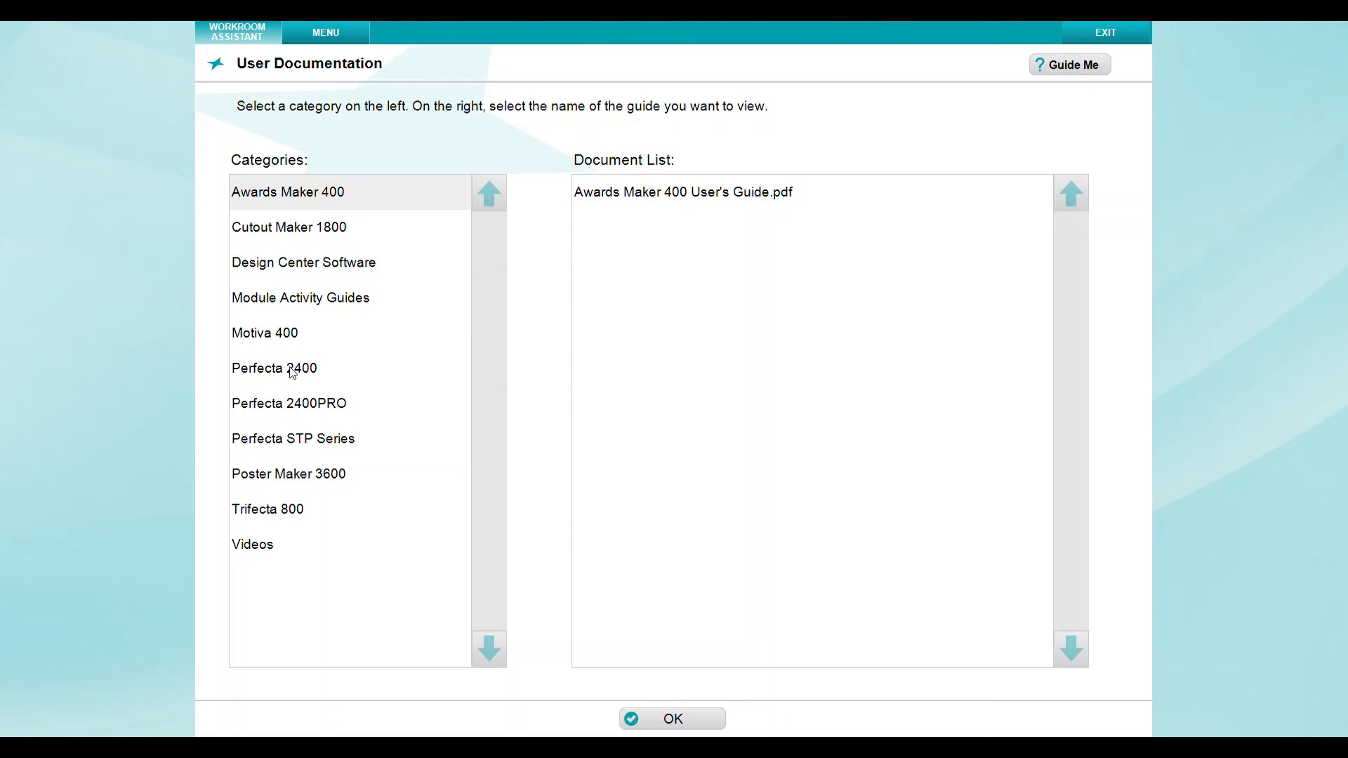
pyautogui.click(301, 444)
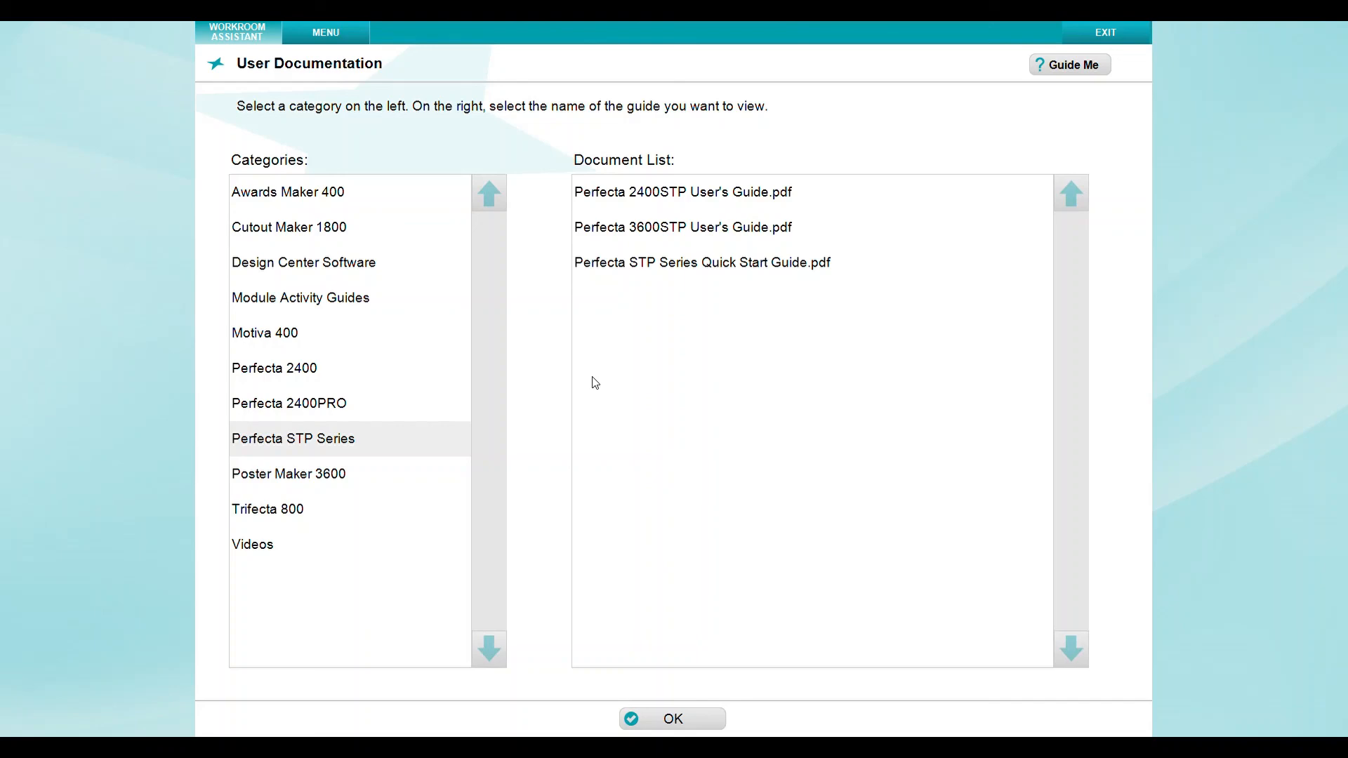
pyautogui.click(676, 719)
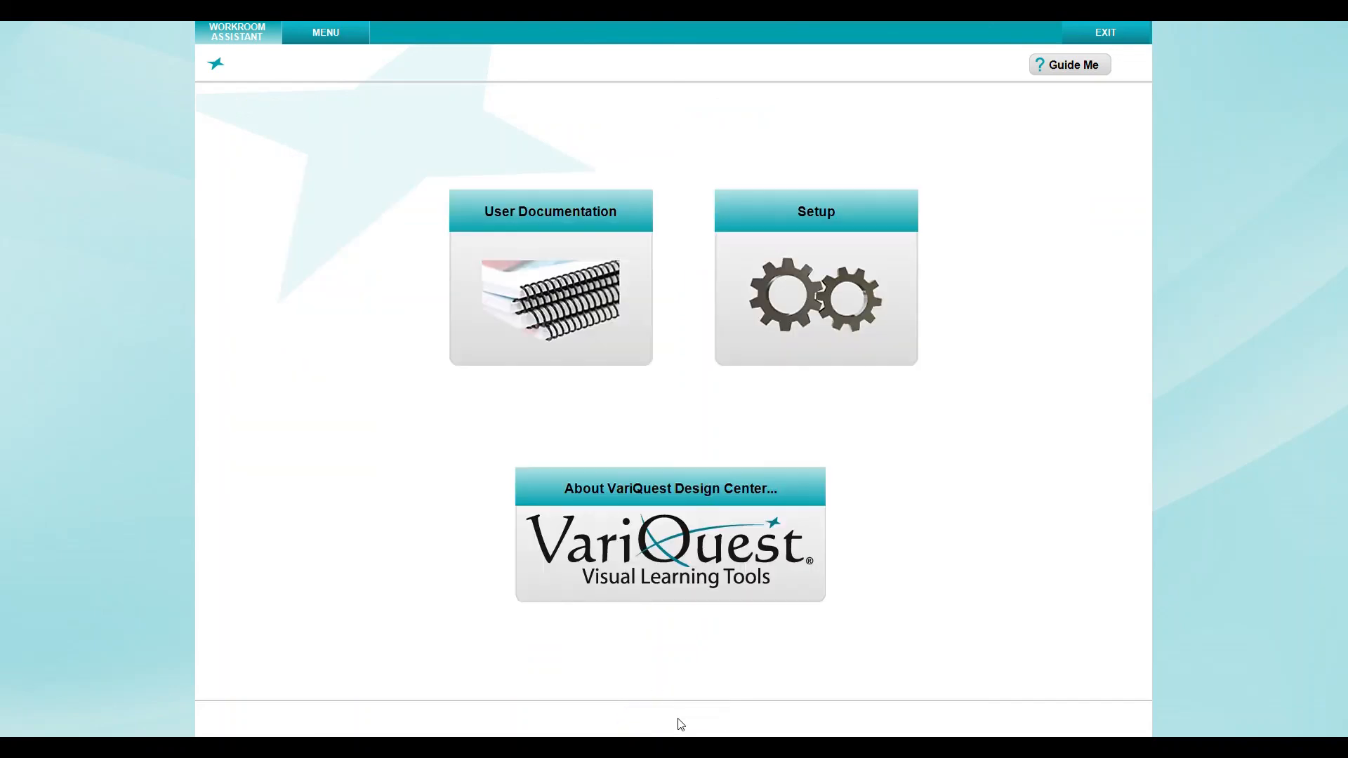